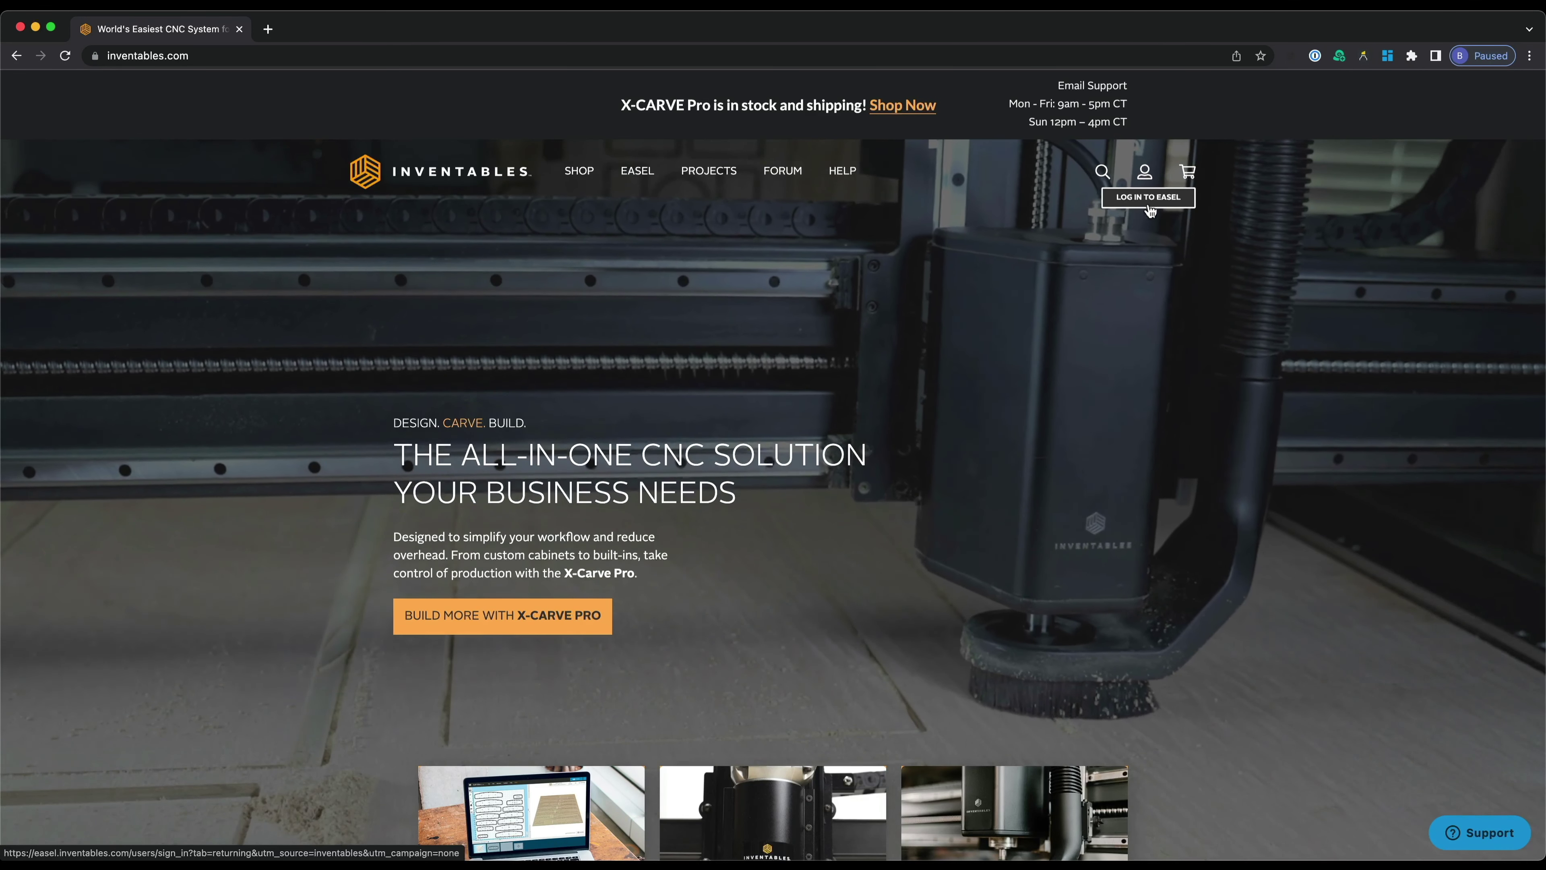
- Open the Easel login in a new tab from the Inventables account menu
{"action": "left_click", "coordinate": [1143, 198]}
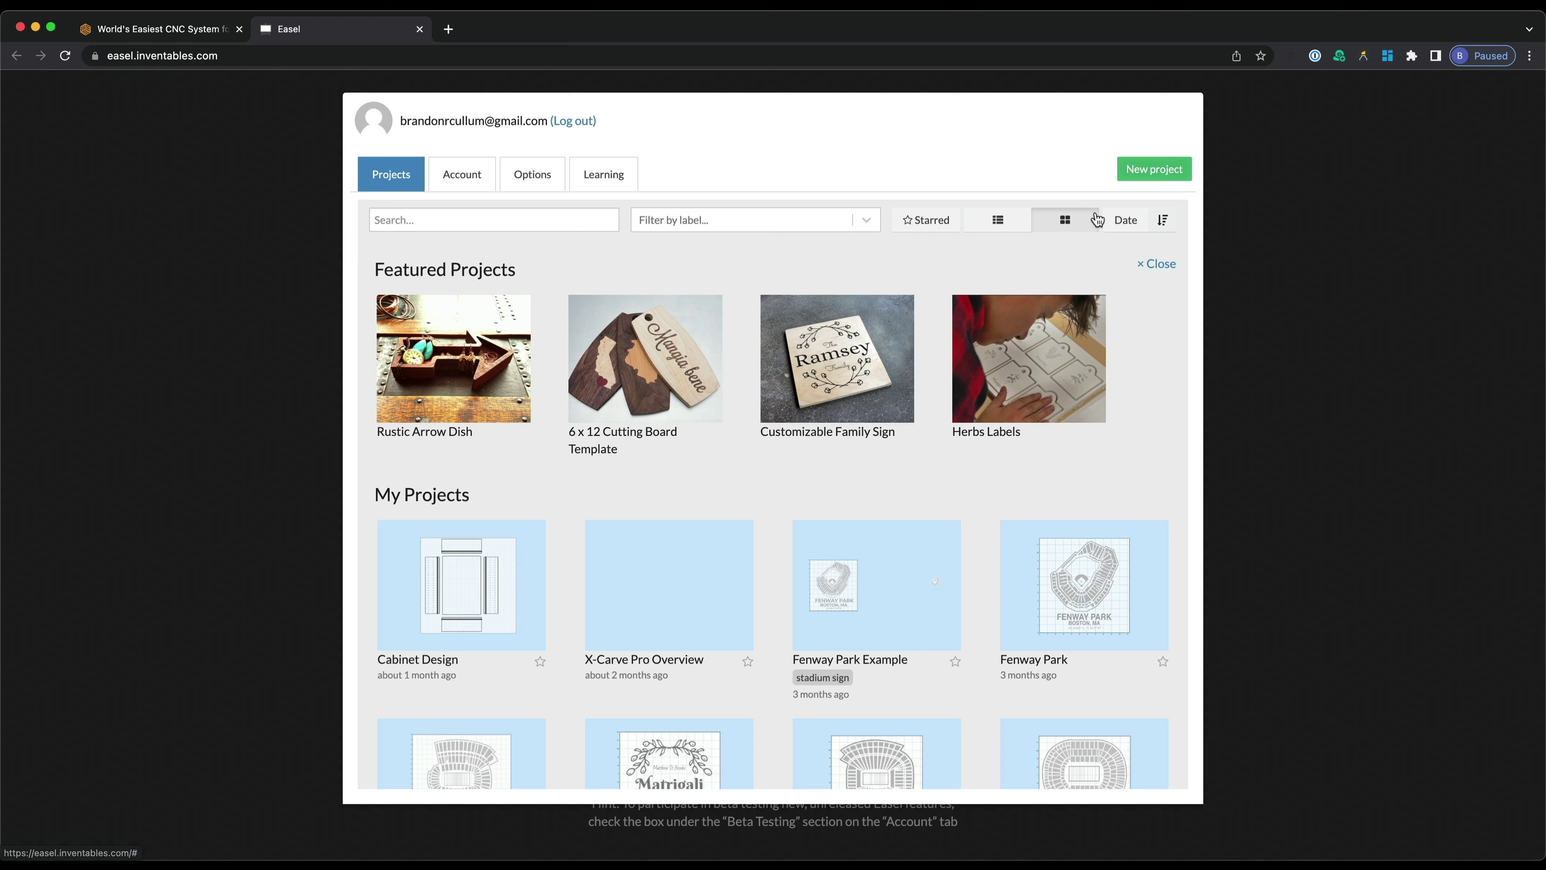
- Create a blank project titled 'Cabinet Demo' and tag it with the cabinet label
{"action": "left_click", "coordinate": [1148, 177]}
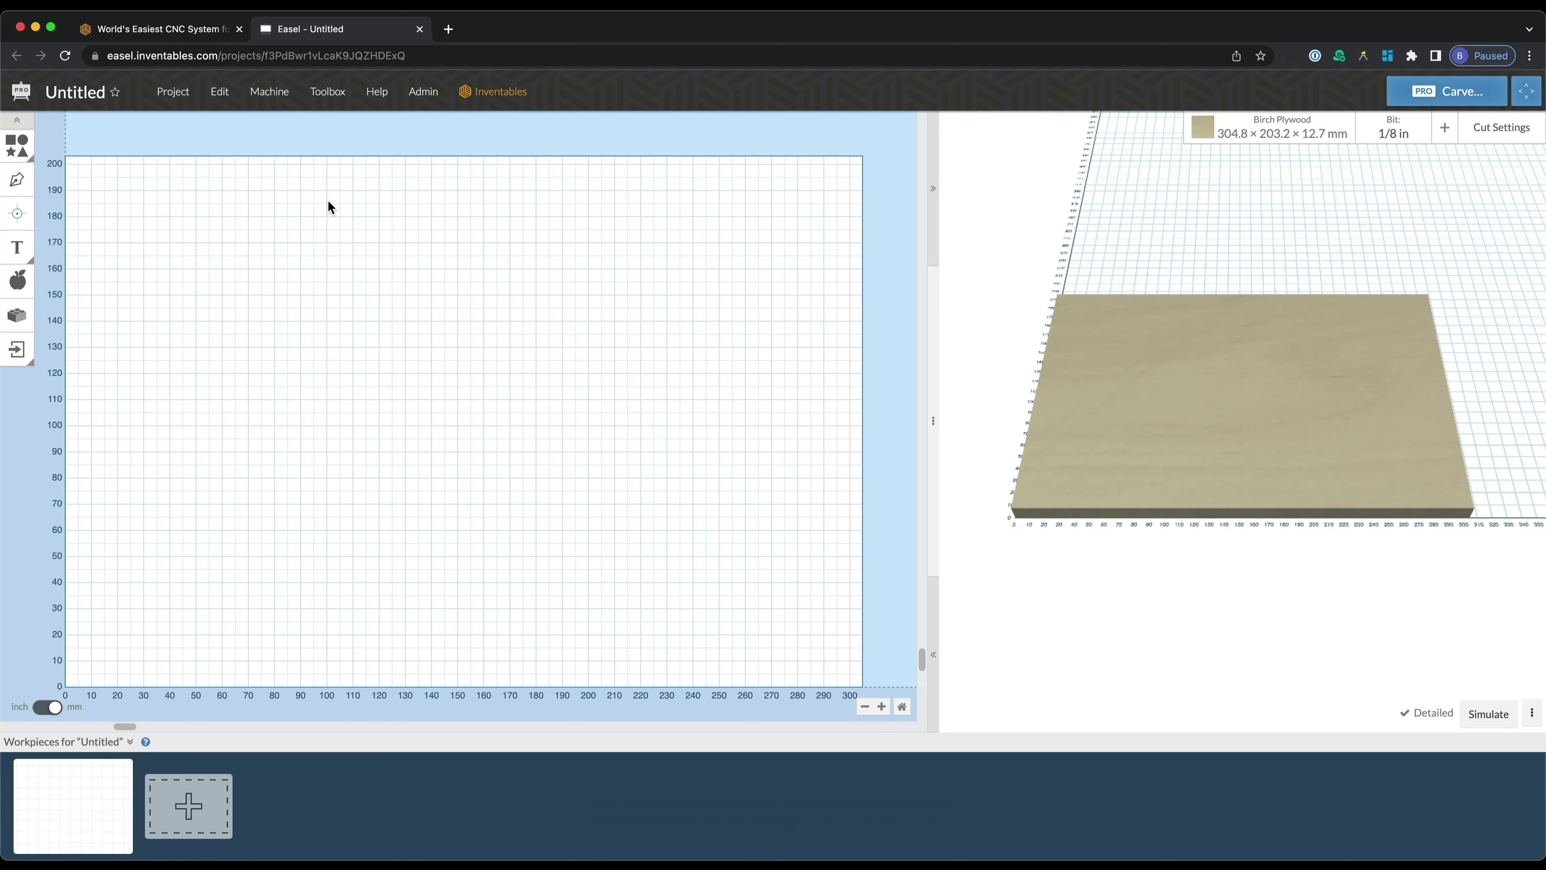
{"action": "left_click", "coordinate": [85, 93]}
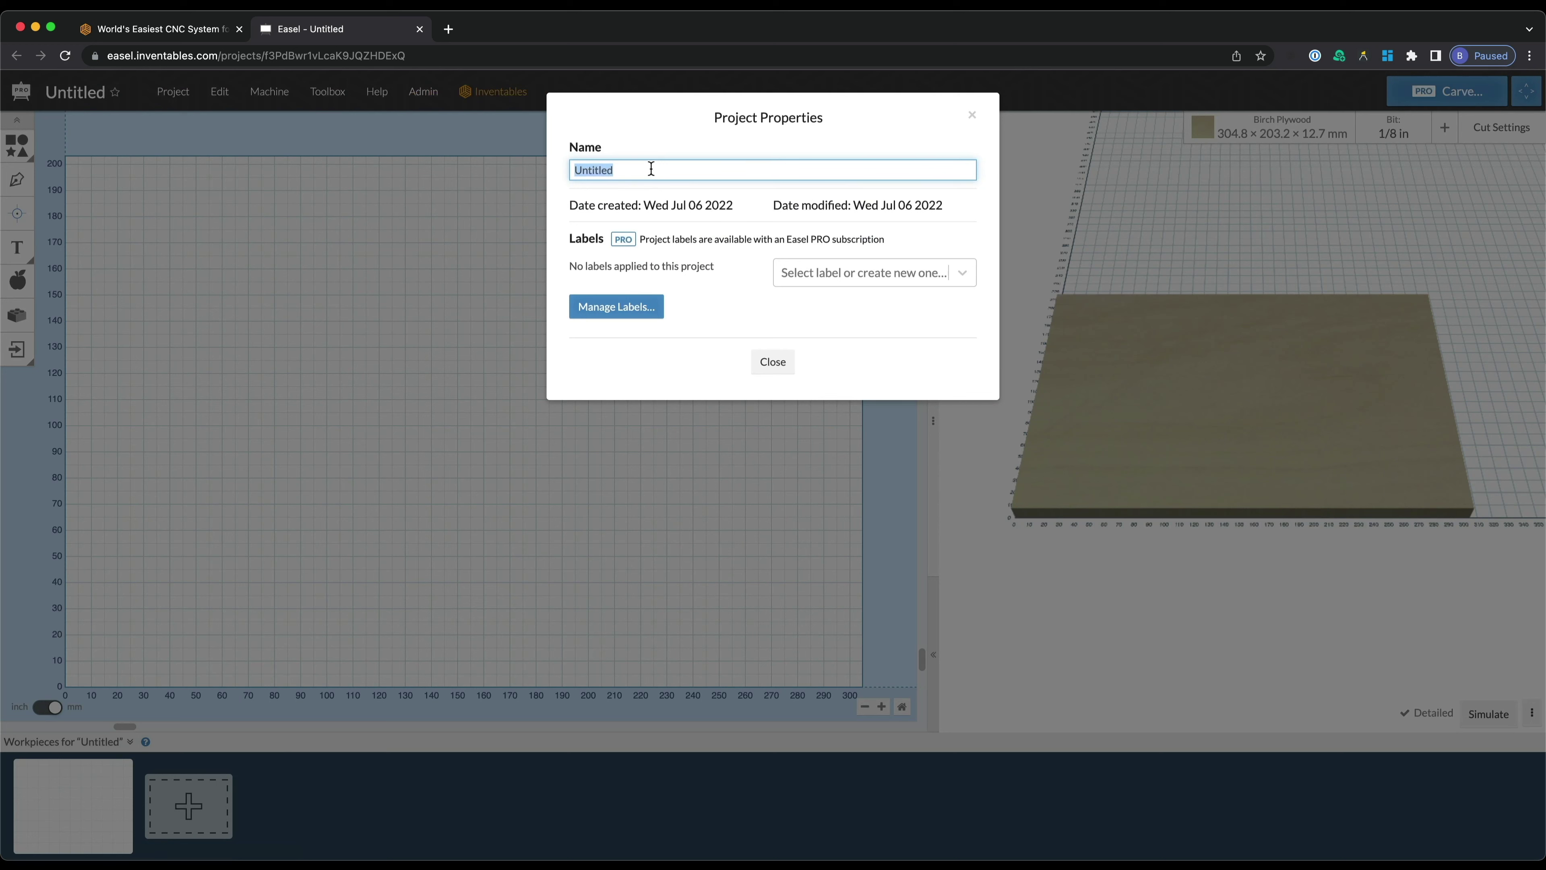
{"action": "type", "text": "Cabinet Demo"}
{"action": "left_click", "coordinate": [879, 270]}
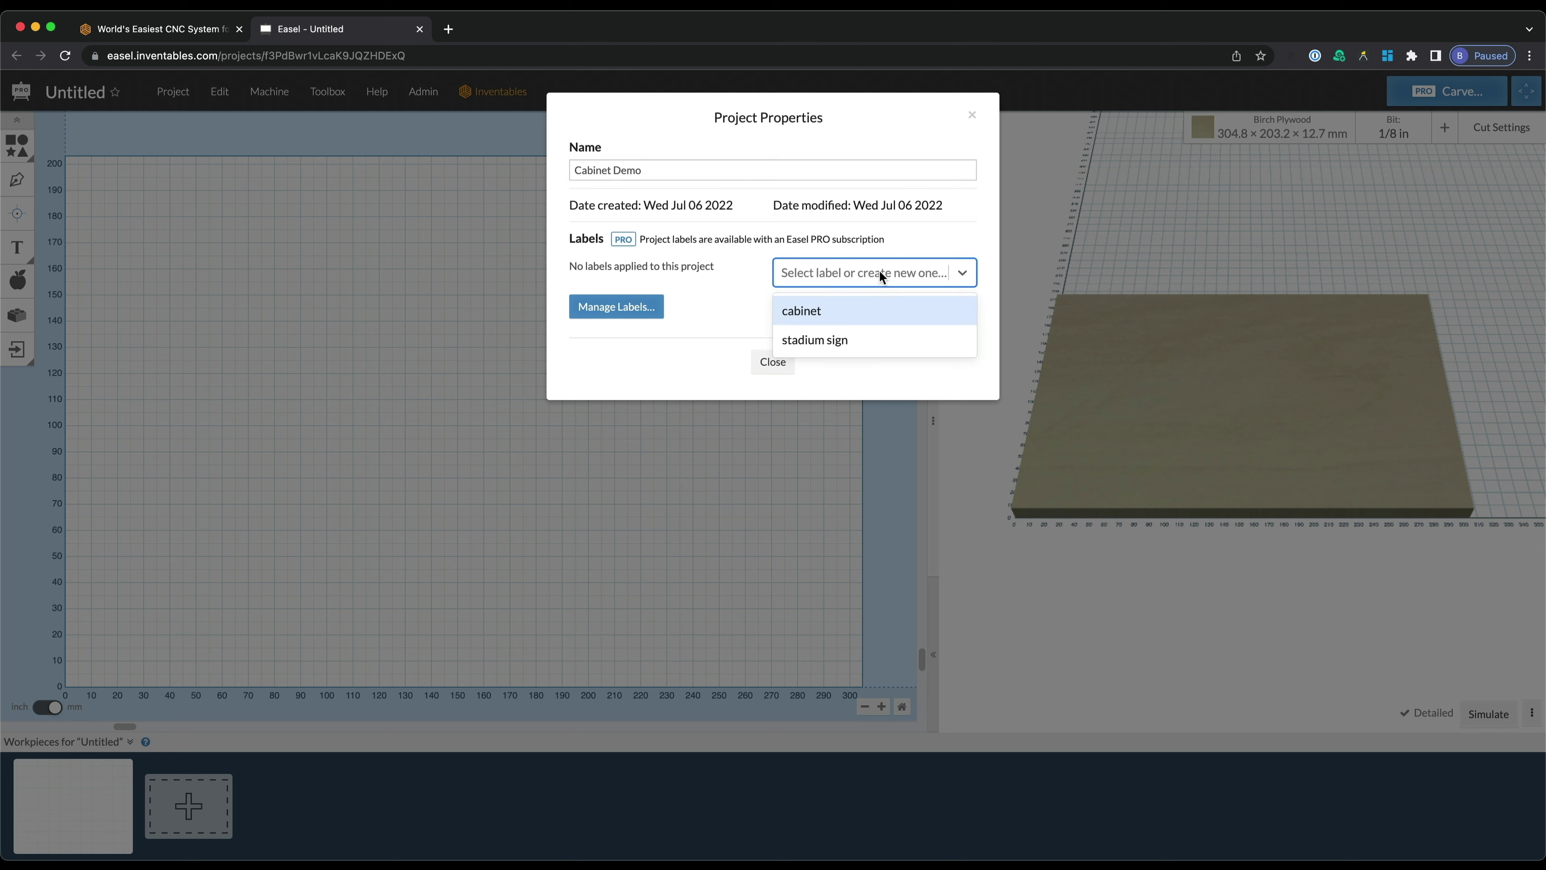
{"action": "left_click", "coordinate": [826, 315]}
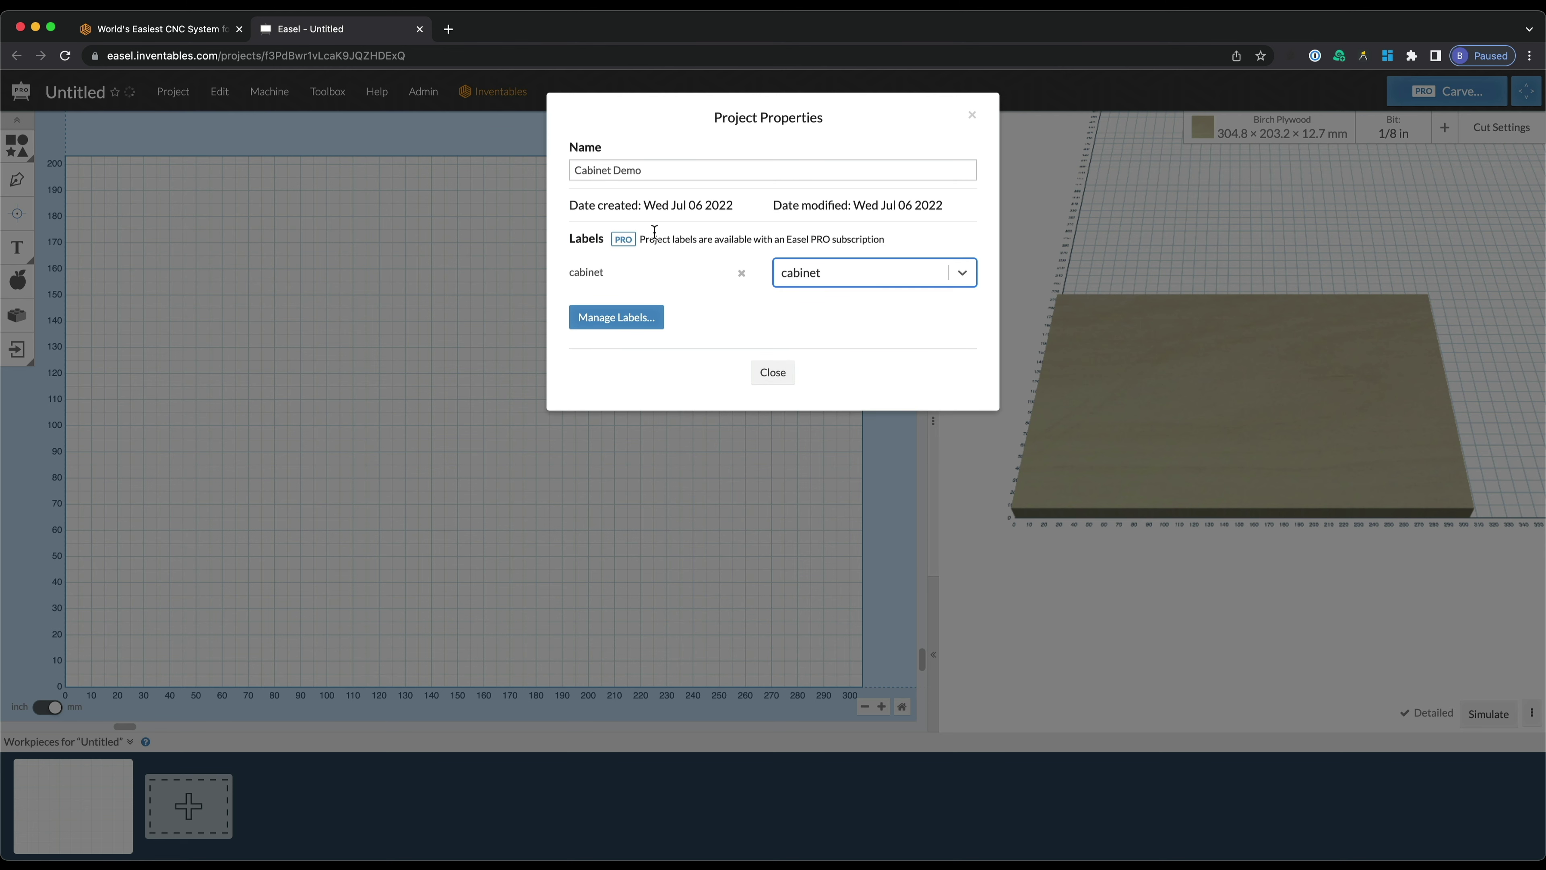
{"action": "left_click", "coordinate": [773, 372]}
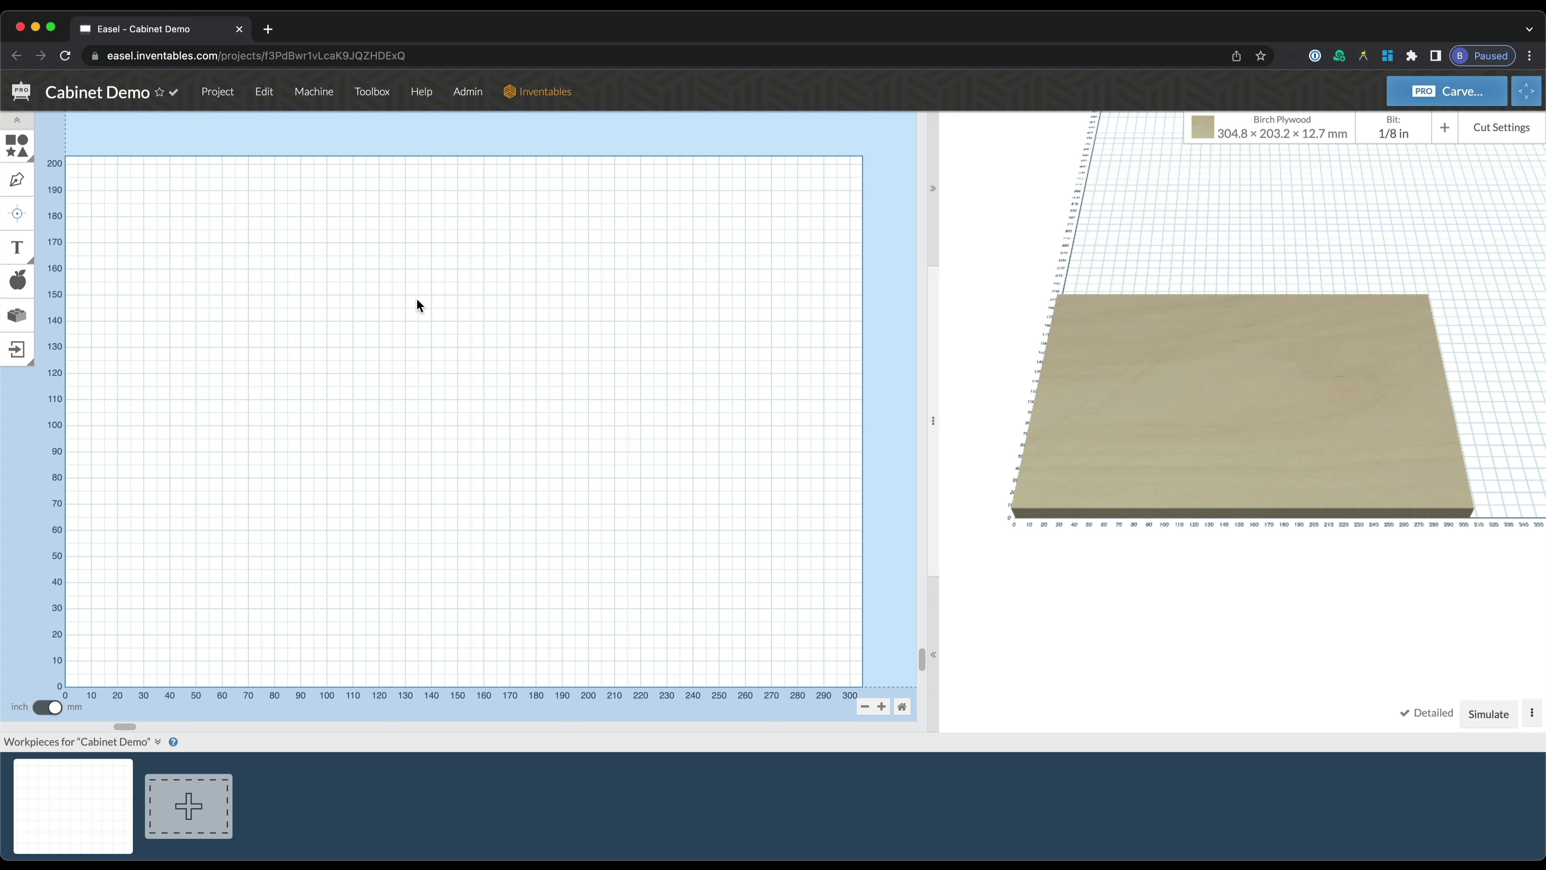
{"action": "left_click", "coordinate": [18, 125]}
{"action": "left_click", "coordinate": [18, 125]}
{"action": "left_click_drag", "start_coordinate": [1280, 377], "coordinate": [1328, 177]}
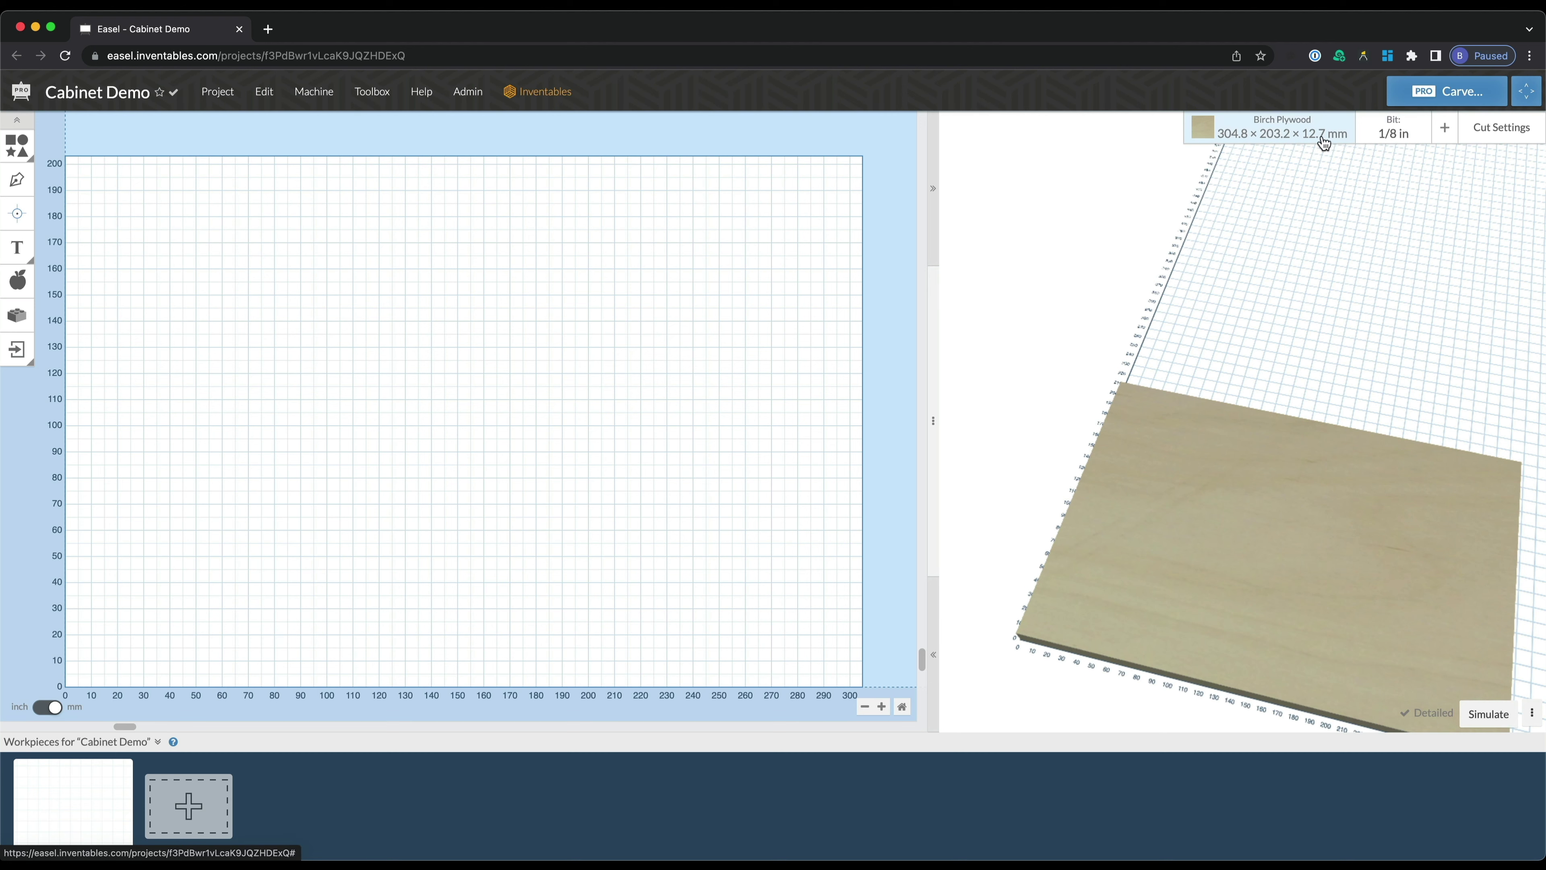
{"action": "left_click_drag", "start_coordinate": [1301, 449], "coordinate": [1398, 485], "text": "shift"}
{"action": "left_click", "coordinate": [1287, 135]}
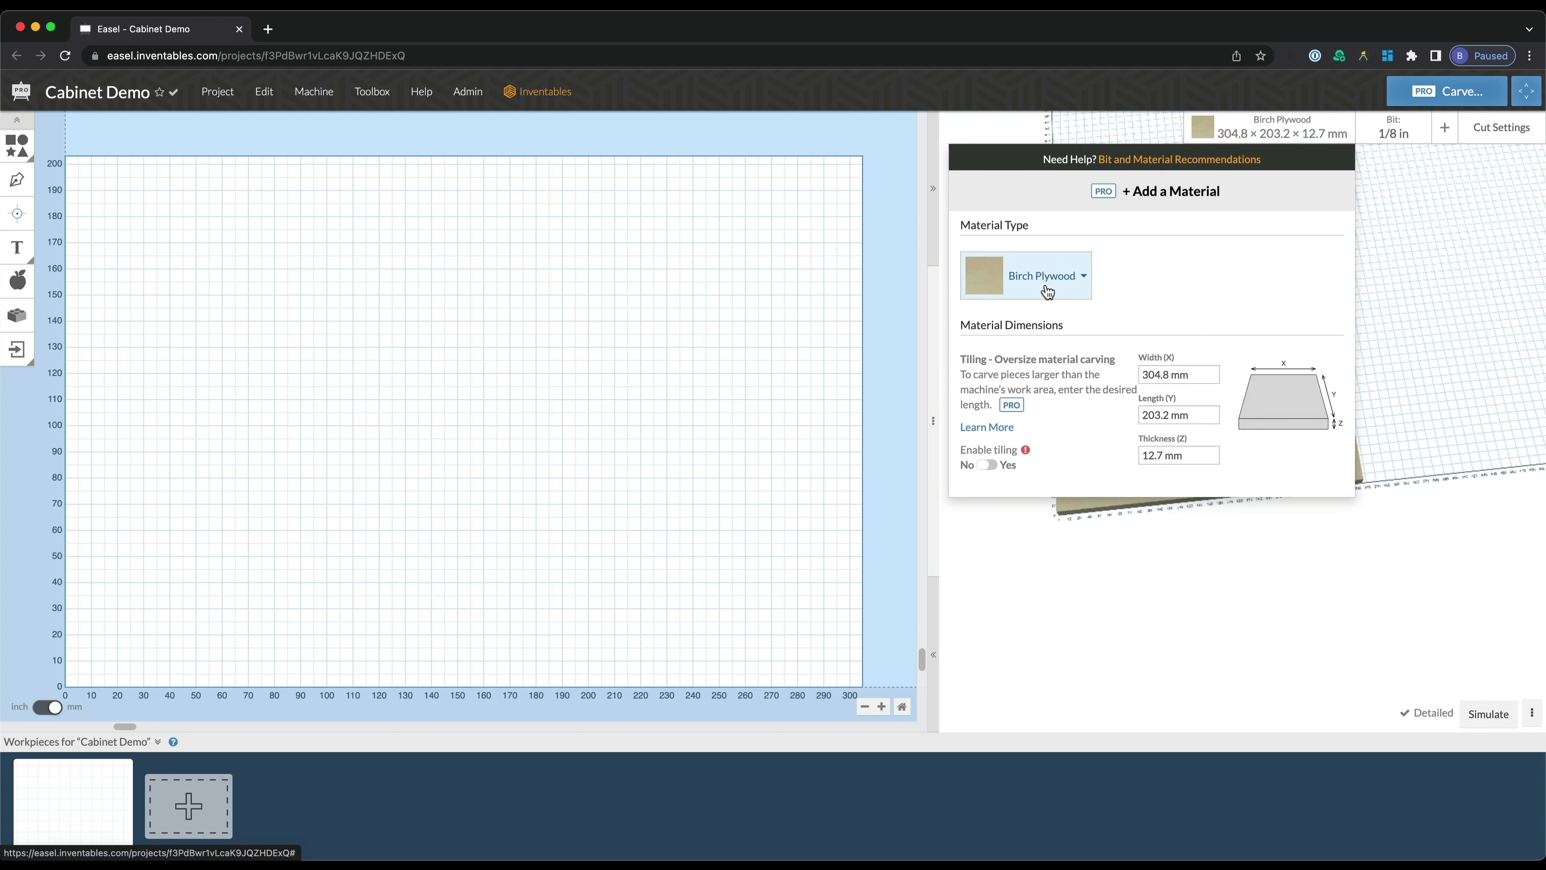
{"action": "left_click", "coordinate": [1410, 271]}
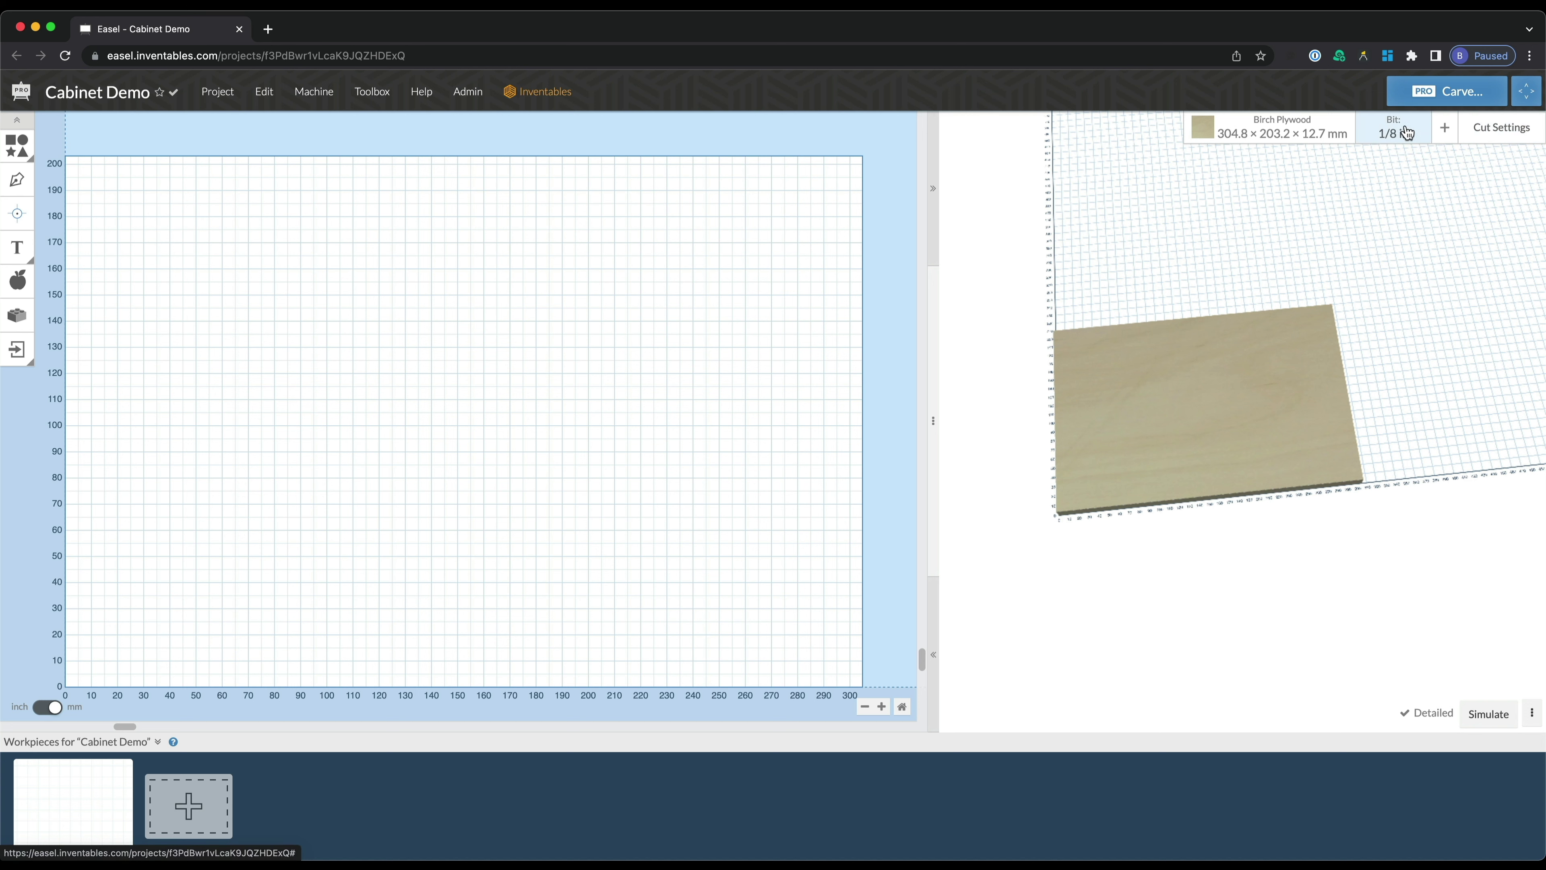
{"action": "left_click", "coordinate": [1490, 130]}
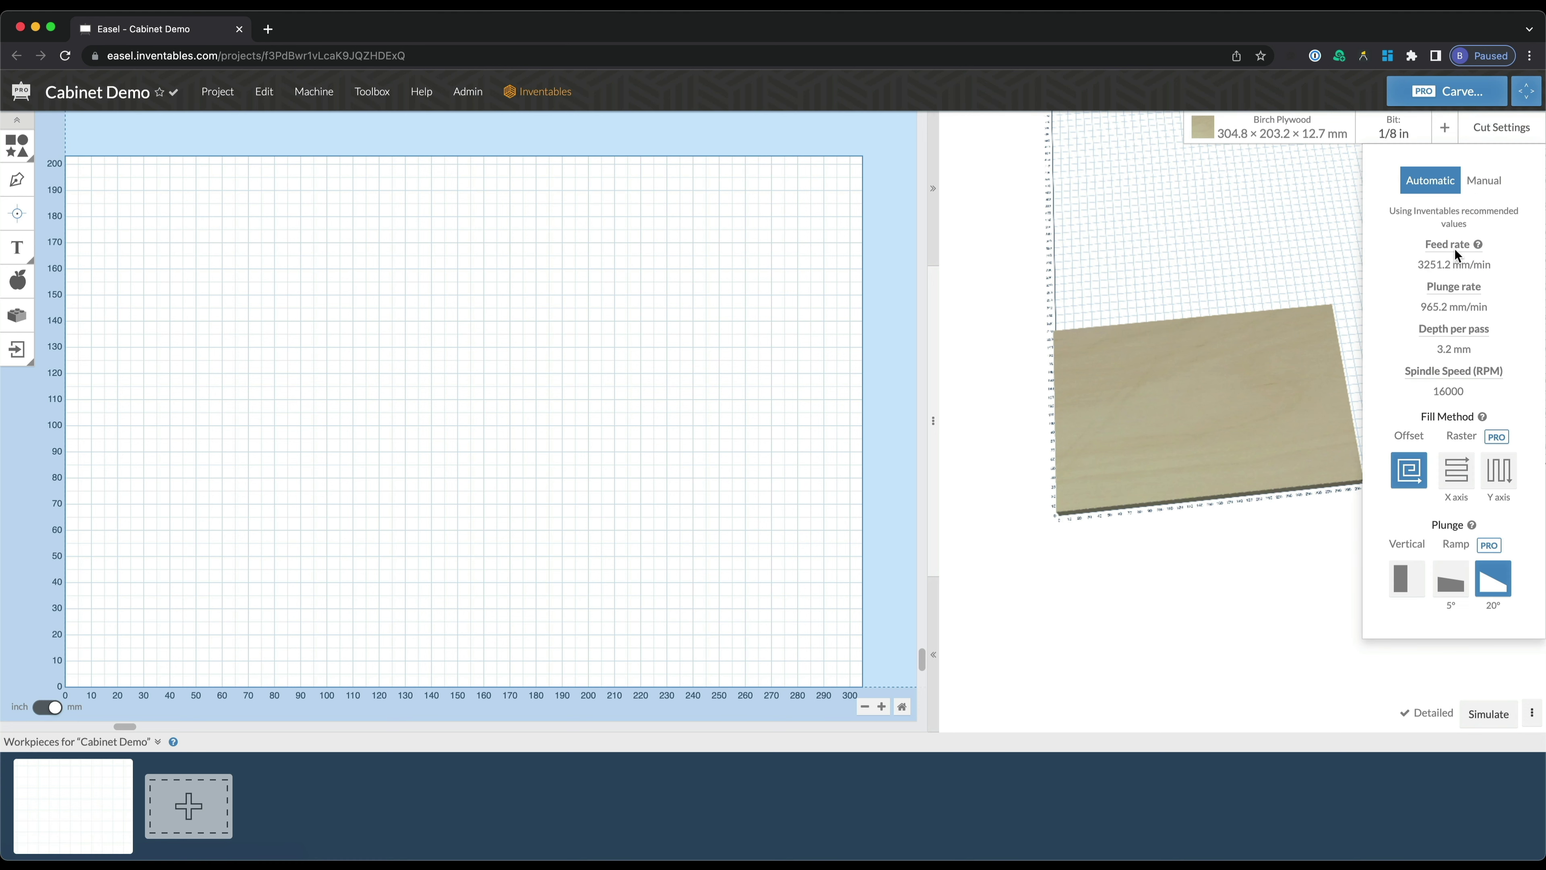
{"action": "left_click", "coordinate": [1294, 251]}
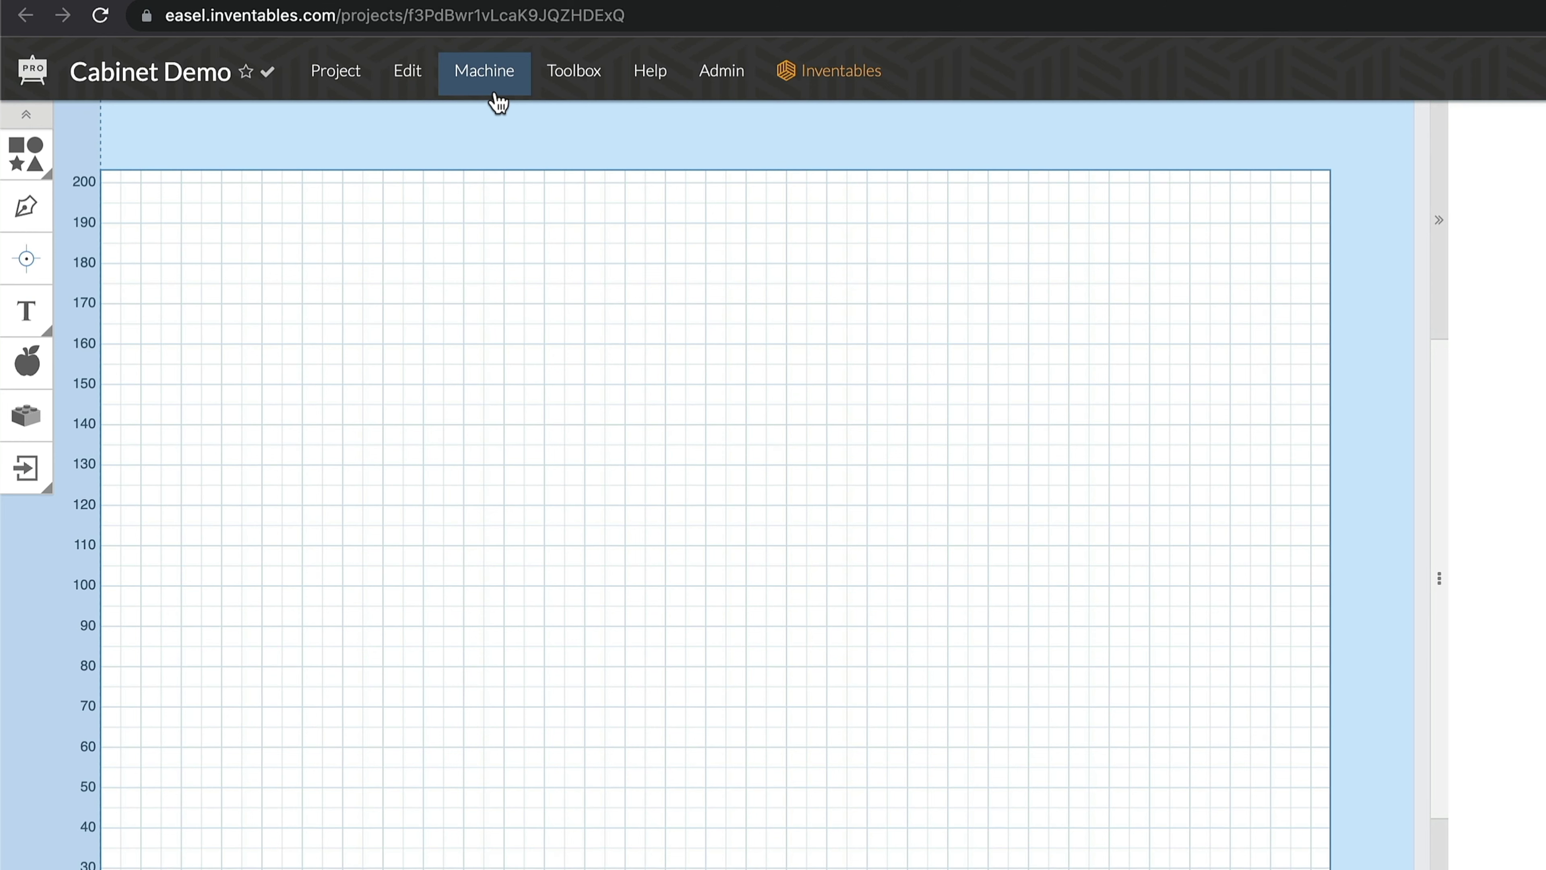
{"action": "left_click", "coordinate": [496, 88]}
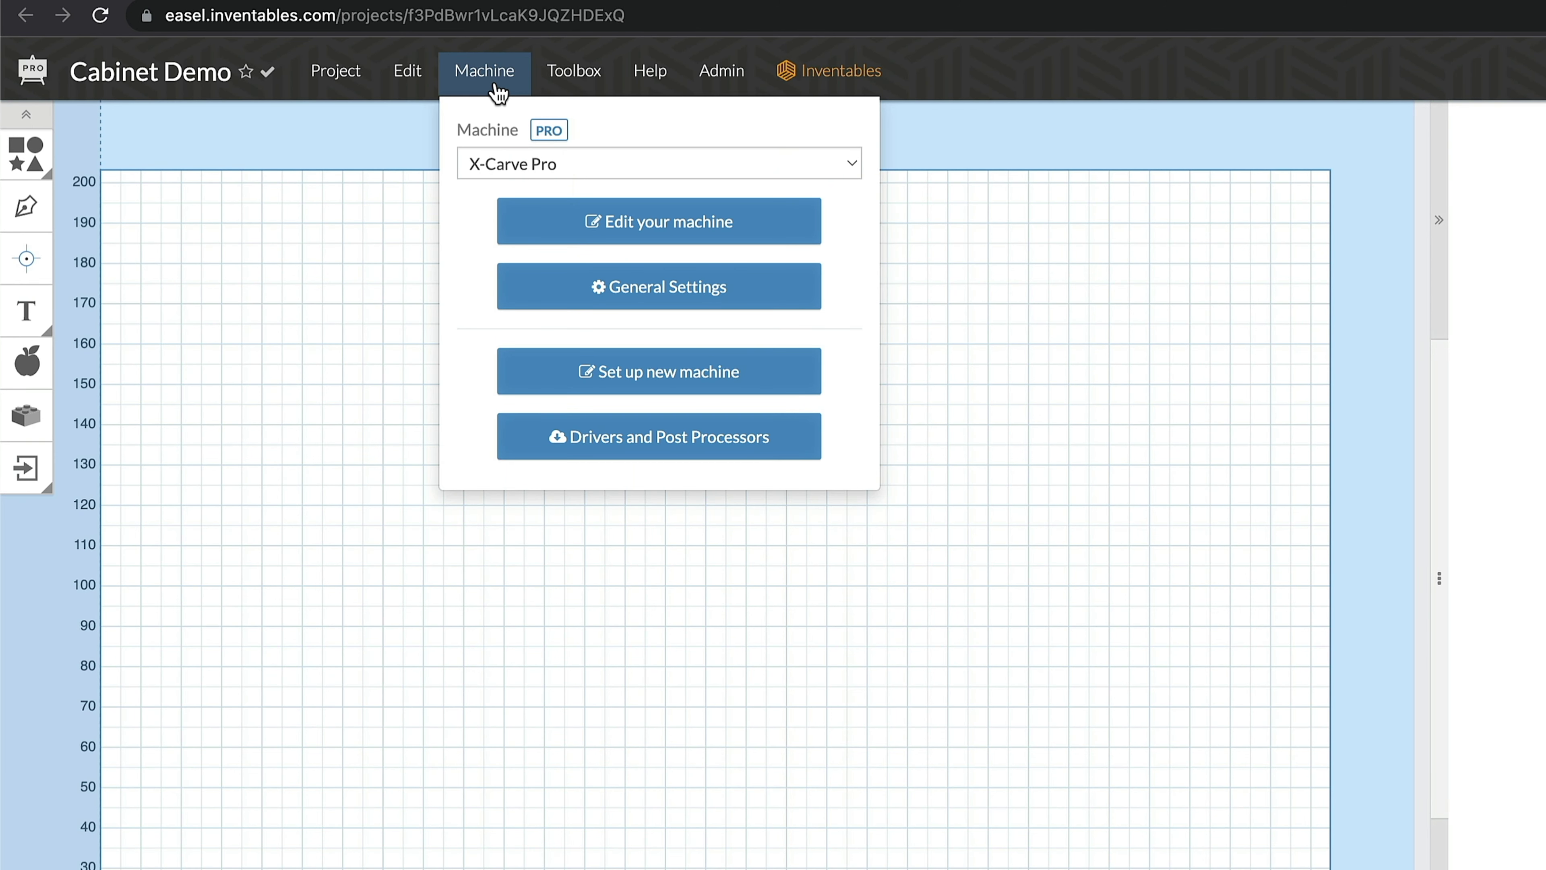
{"action": "left_click", "coordinate": [541, 165]}
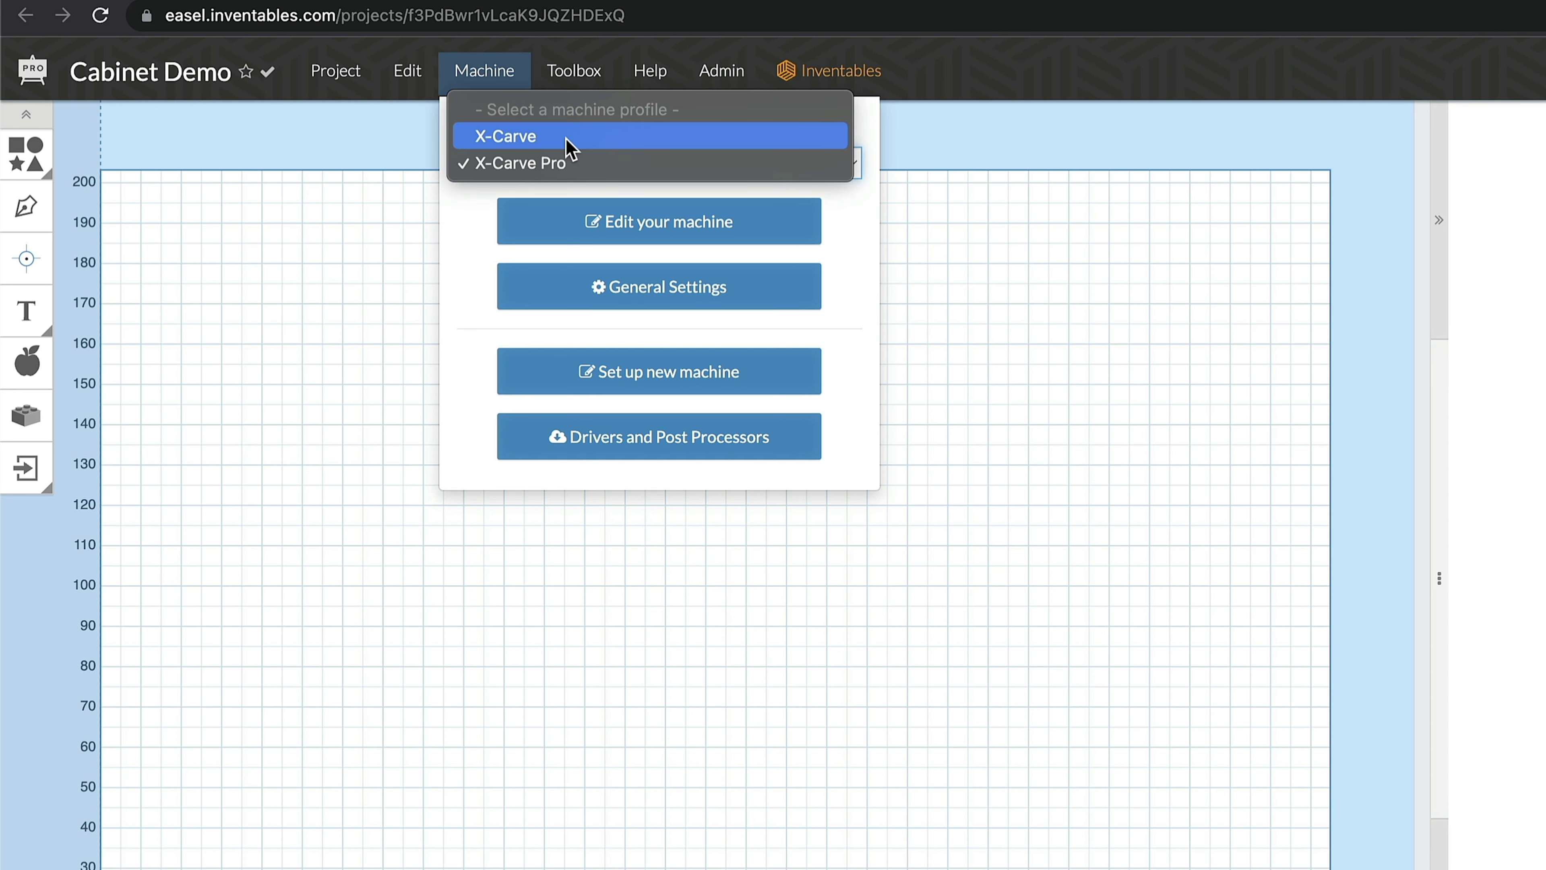
{"action": "left_click", "coordinate": [567, 161]}
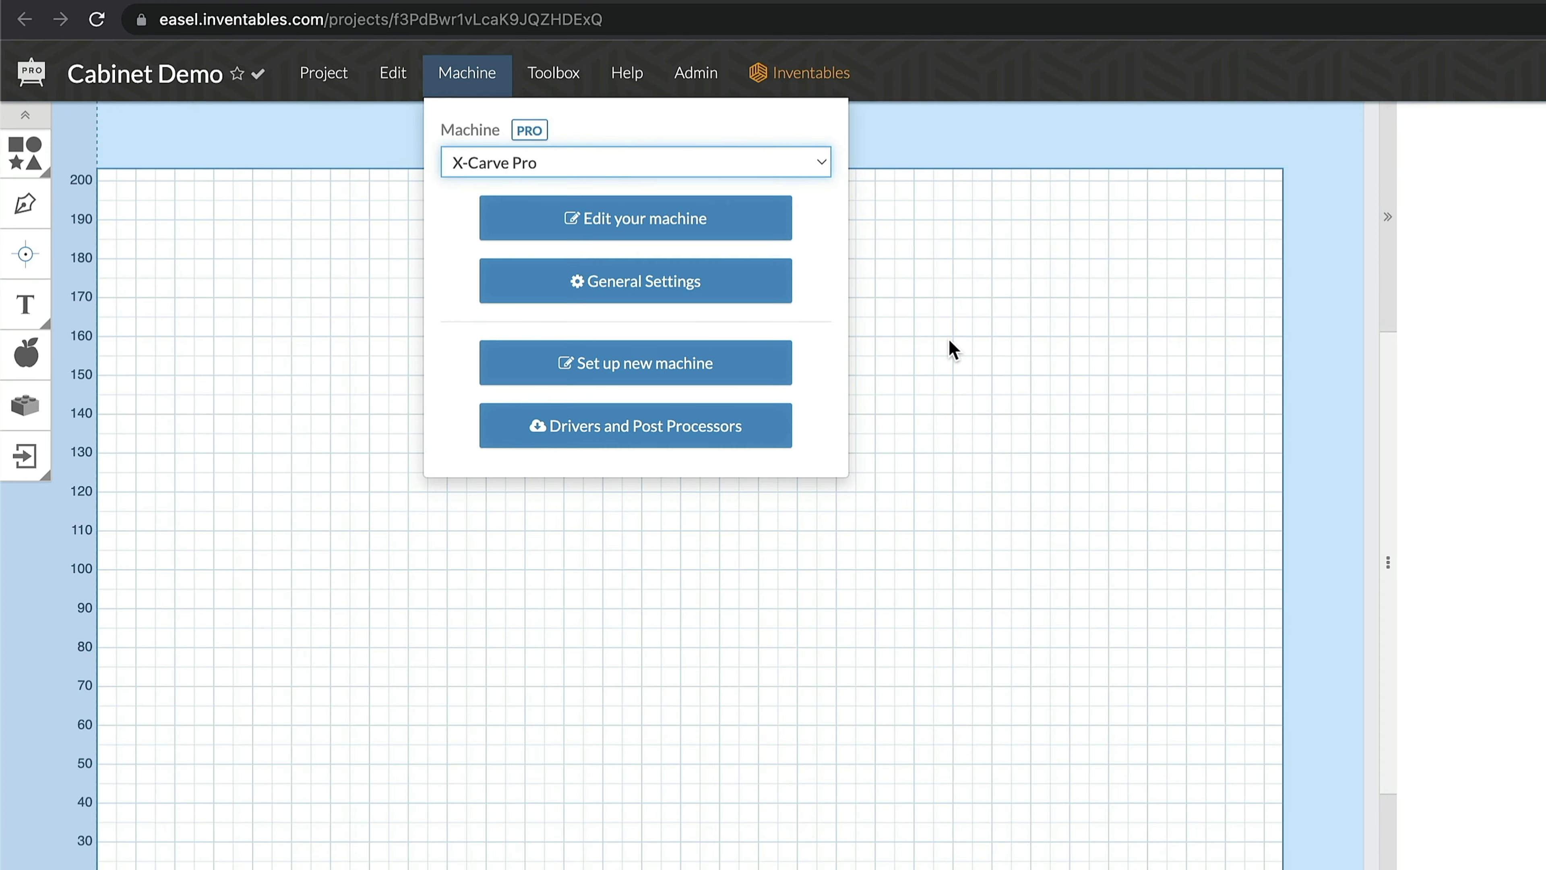
{"action": "left_click_drag", "start_coordinate": [1205, 342], "coordinate": [1136, 308]}
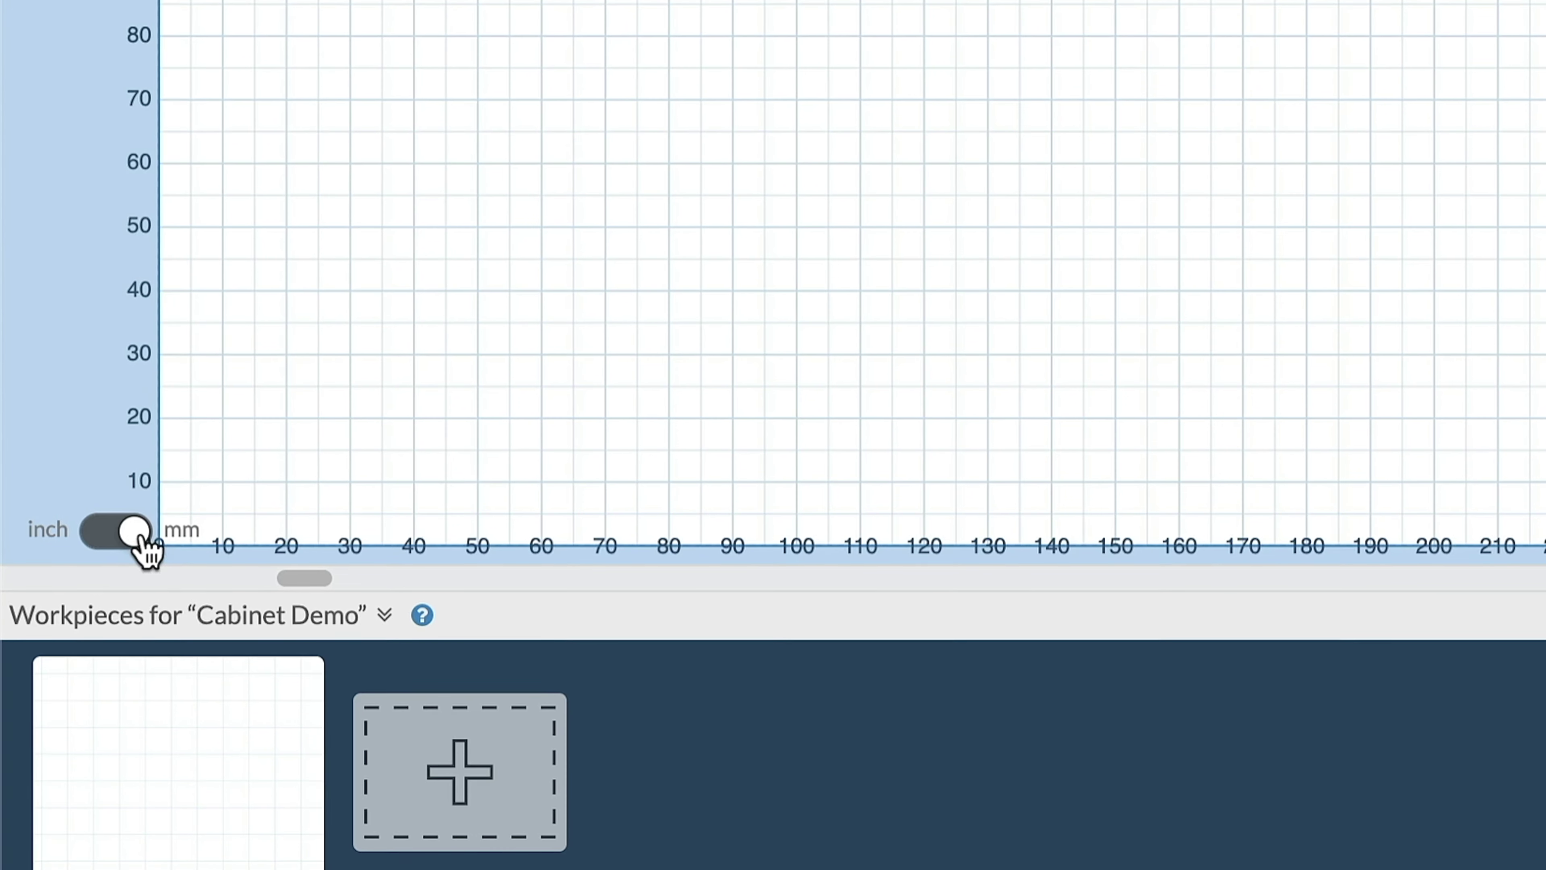
- Switch measurements to inches and size the material 48 × 48 × 0.75 in
{"action": "left_click", "coordinate": [133, 534]}
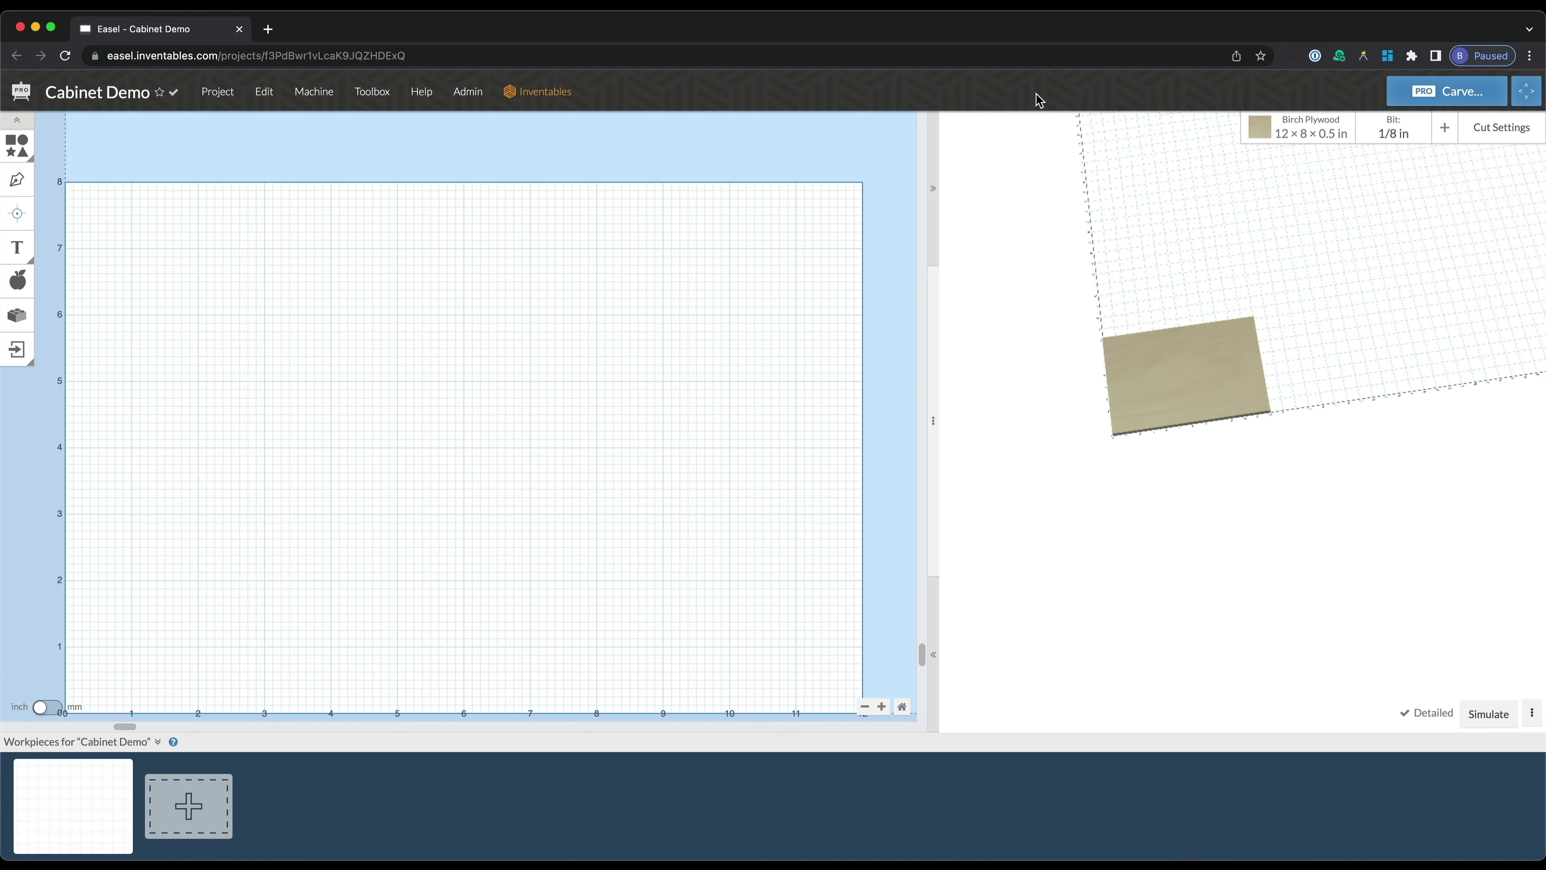
{"action": "left_click", "coordinate": [1278, 128]}
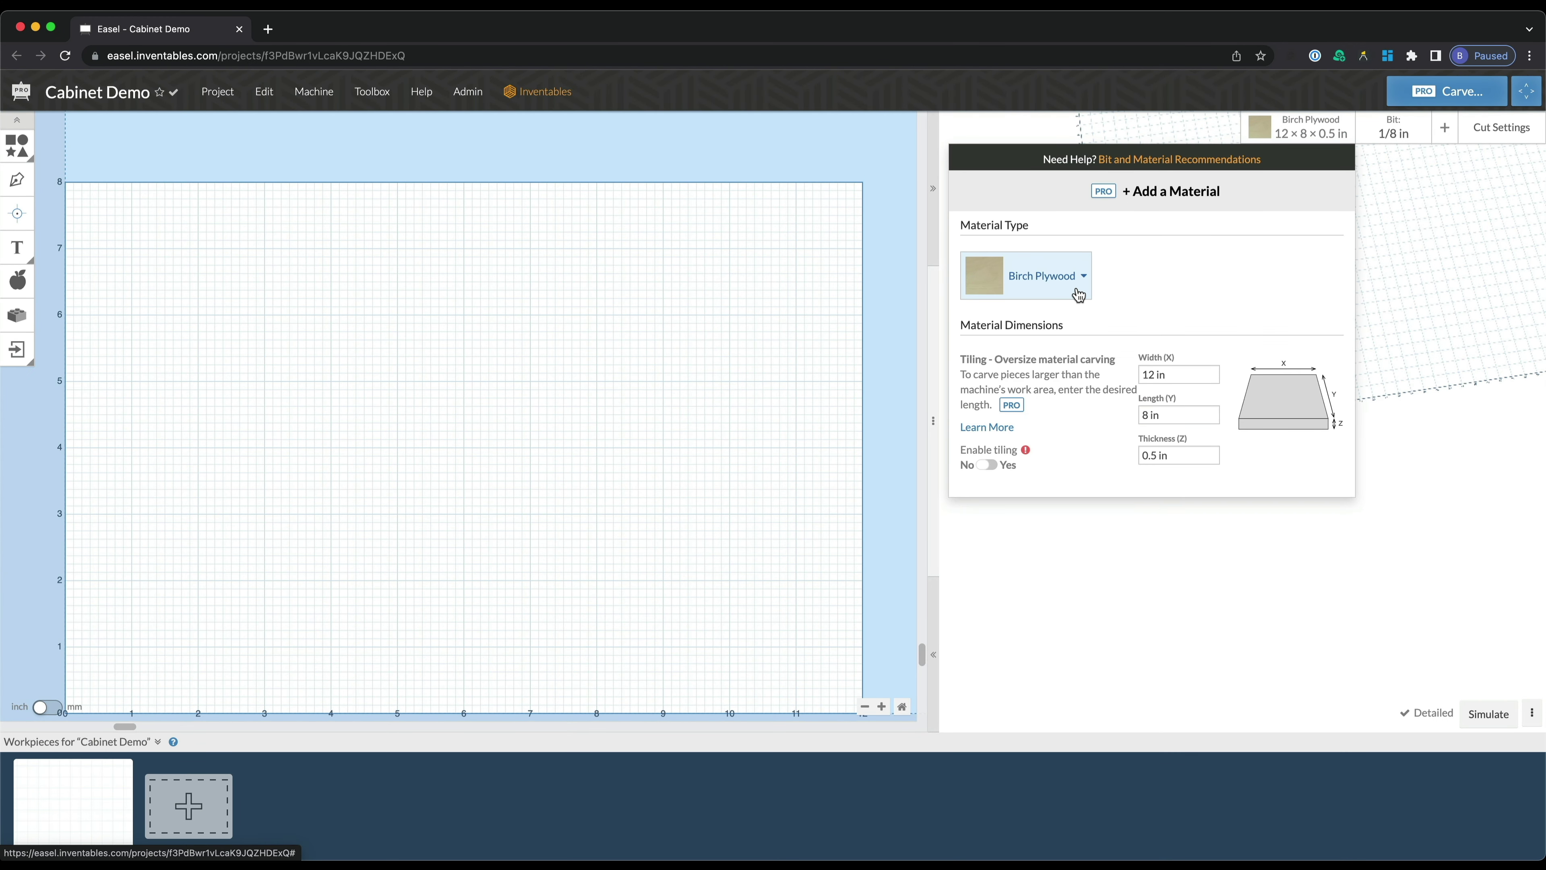
{"action": "left_click_drag", "start_coordinate": [1174, 373], "coordinate": [1130, 373]}
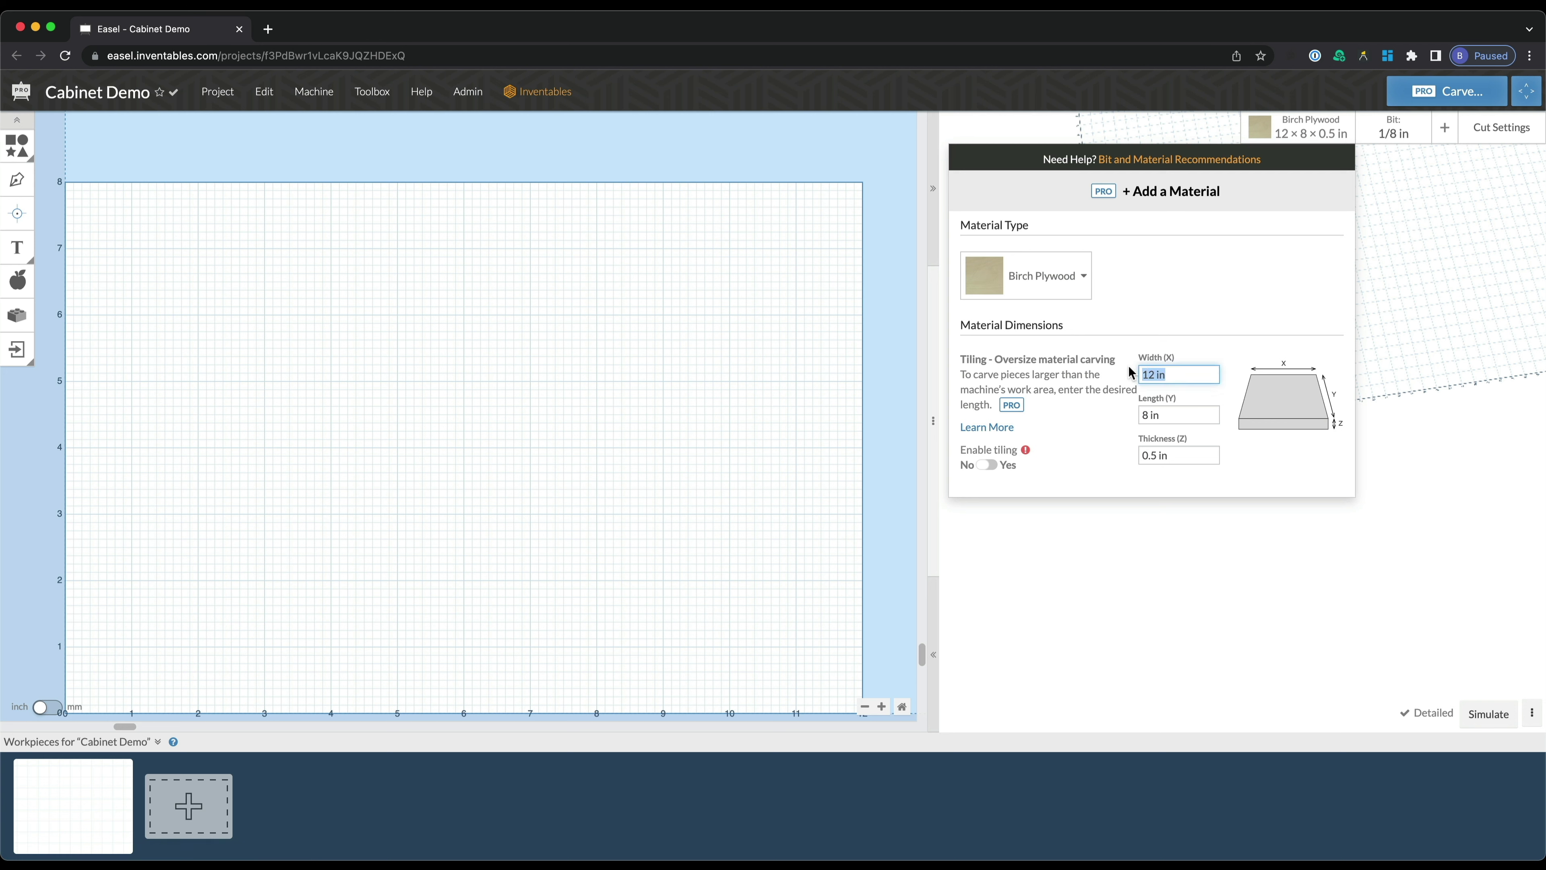
{"action": "type", "text": "48"}
{"action": "key", "text": "Tab"}
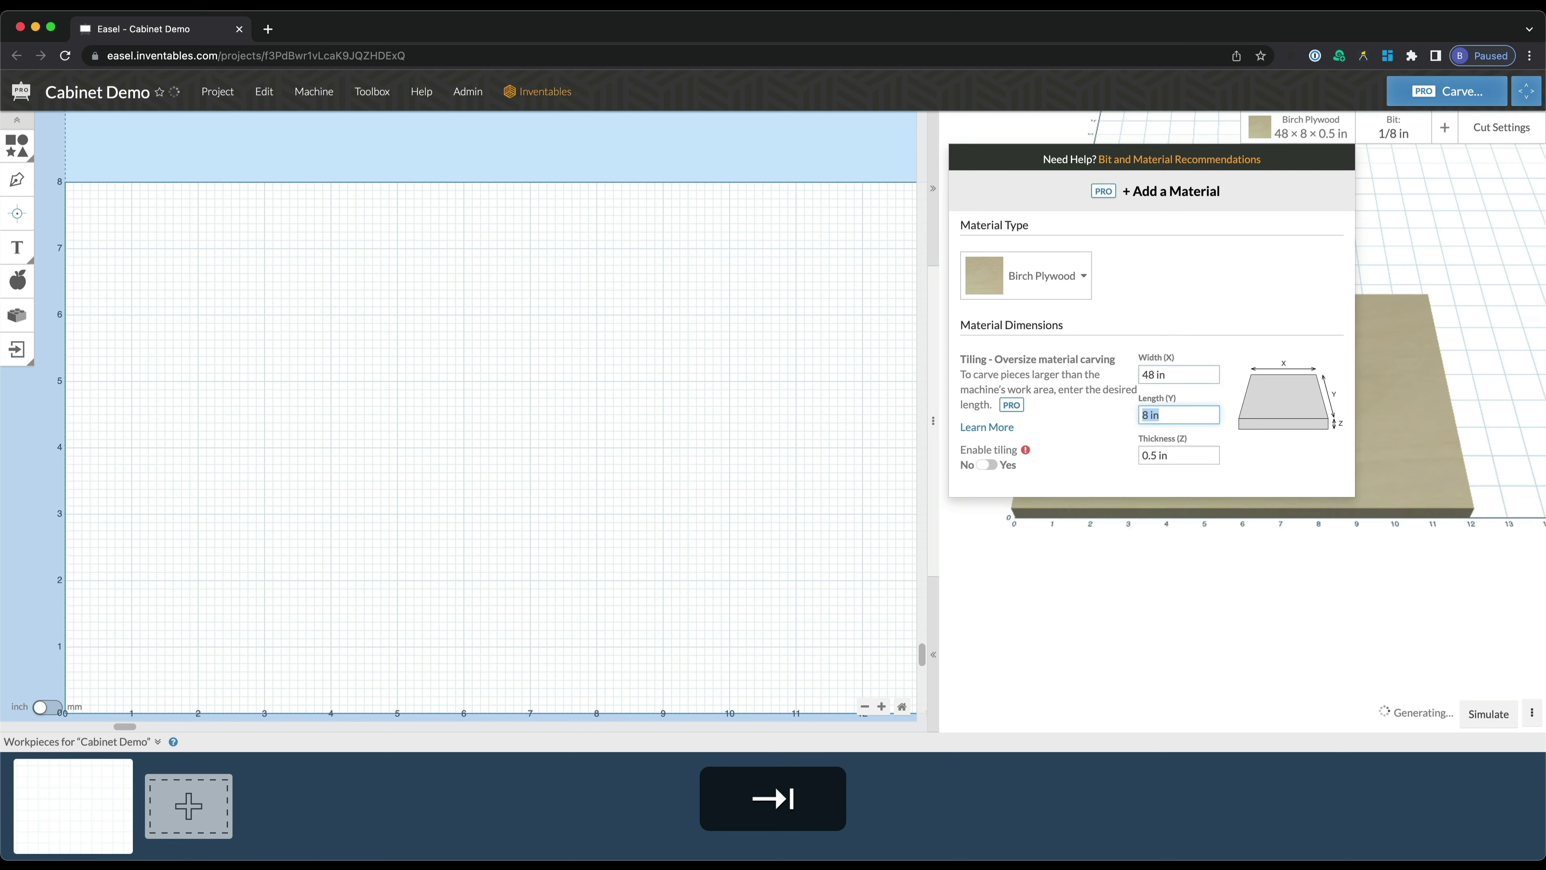
{"action": "type", "text": "48"}
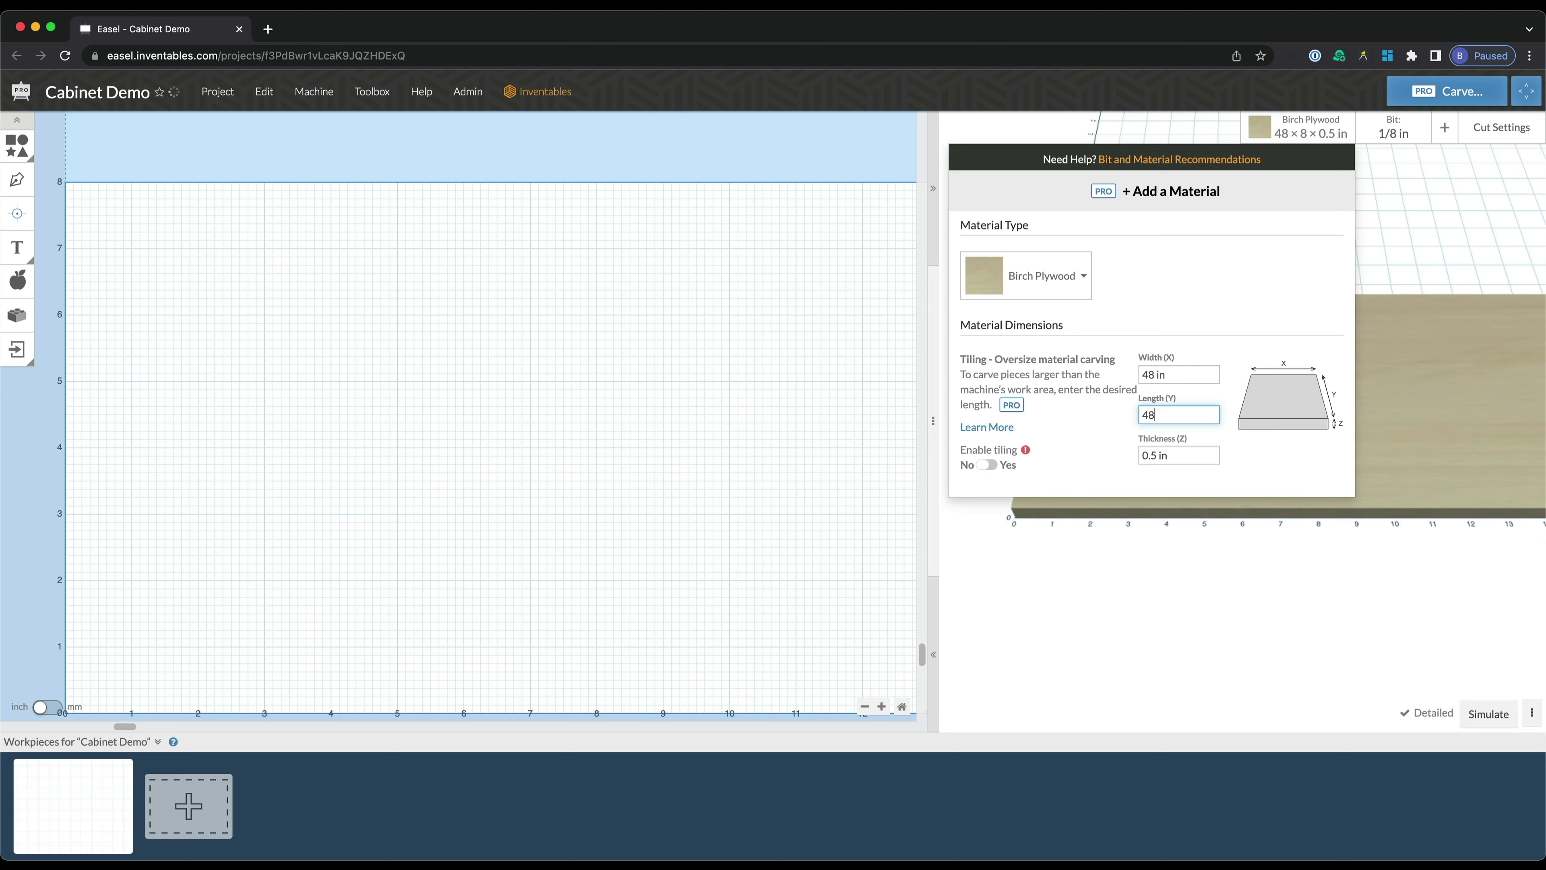
{"action": "key", "text": "Tab"}
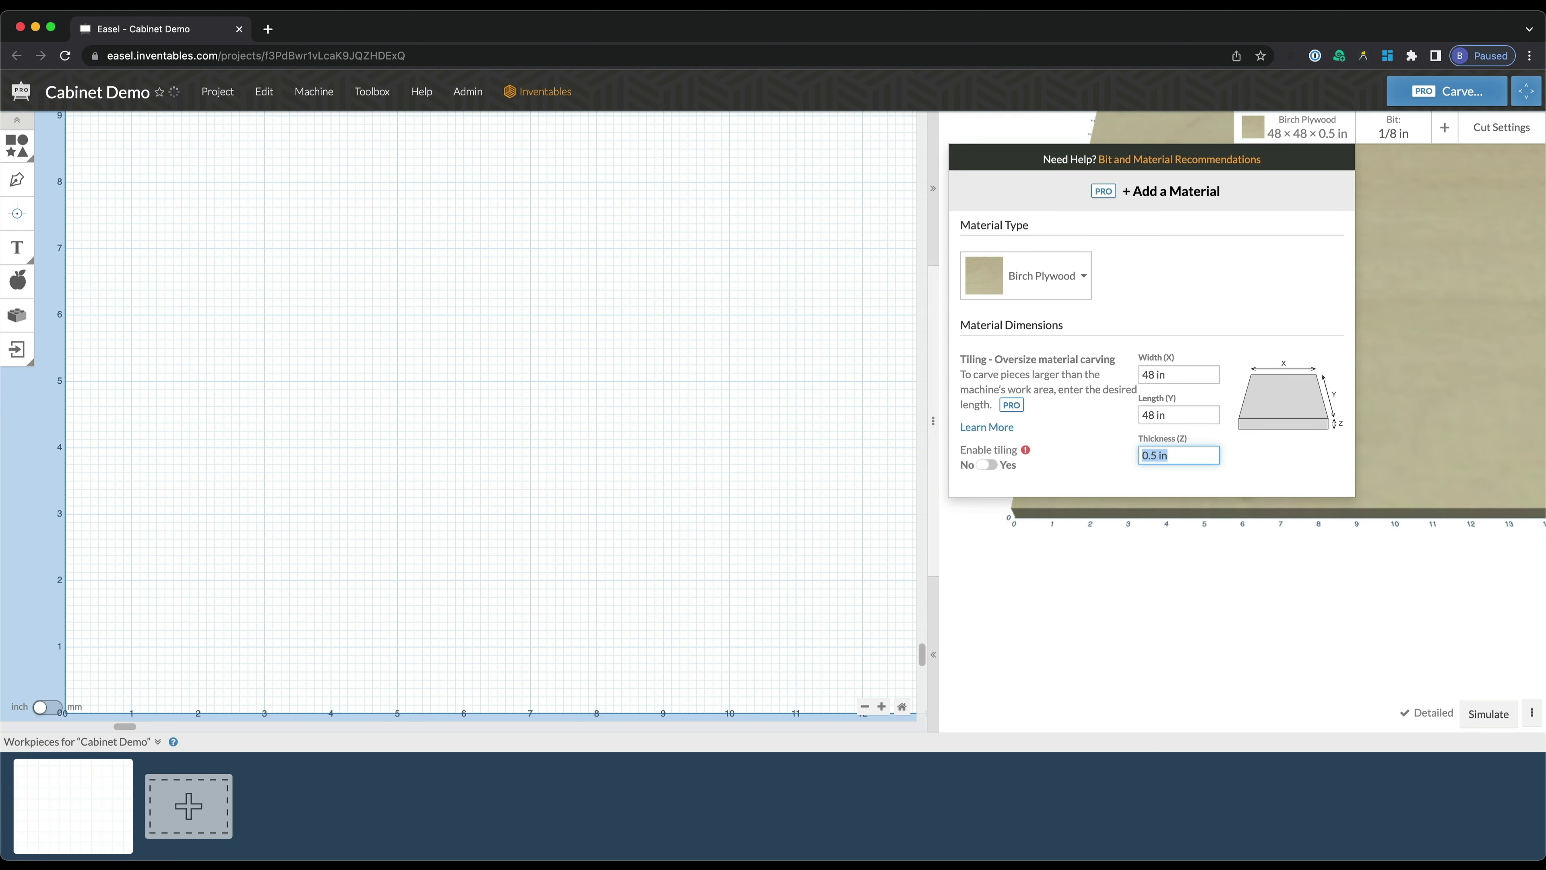
{"action": "type", "text": ".75"}
{"action": "left_click", "coordinate": [1253, 337]}
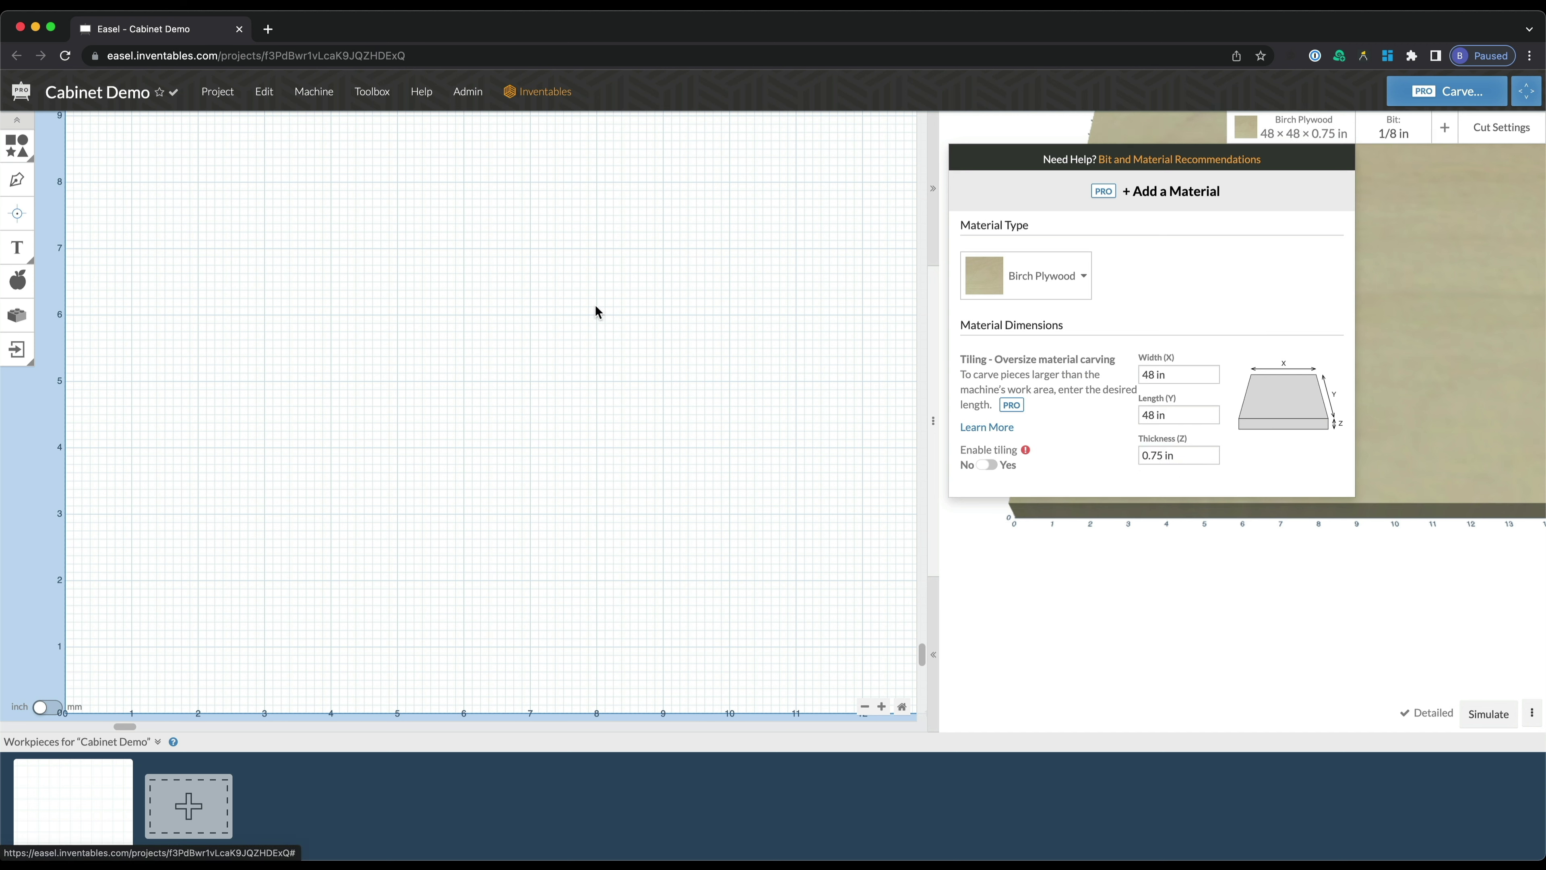
- Close the material settings and orbit the preview to see the whole board
{"action": "left_click", "coordinate": [855, 337]}
{"action": "scroll", "coordinate": [1157, 392], "scroll_direction": "down", "scroll_amount": 5}
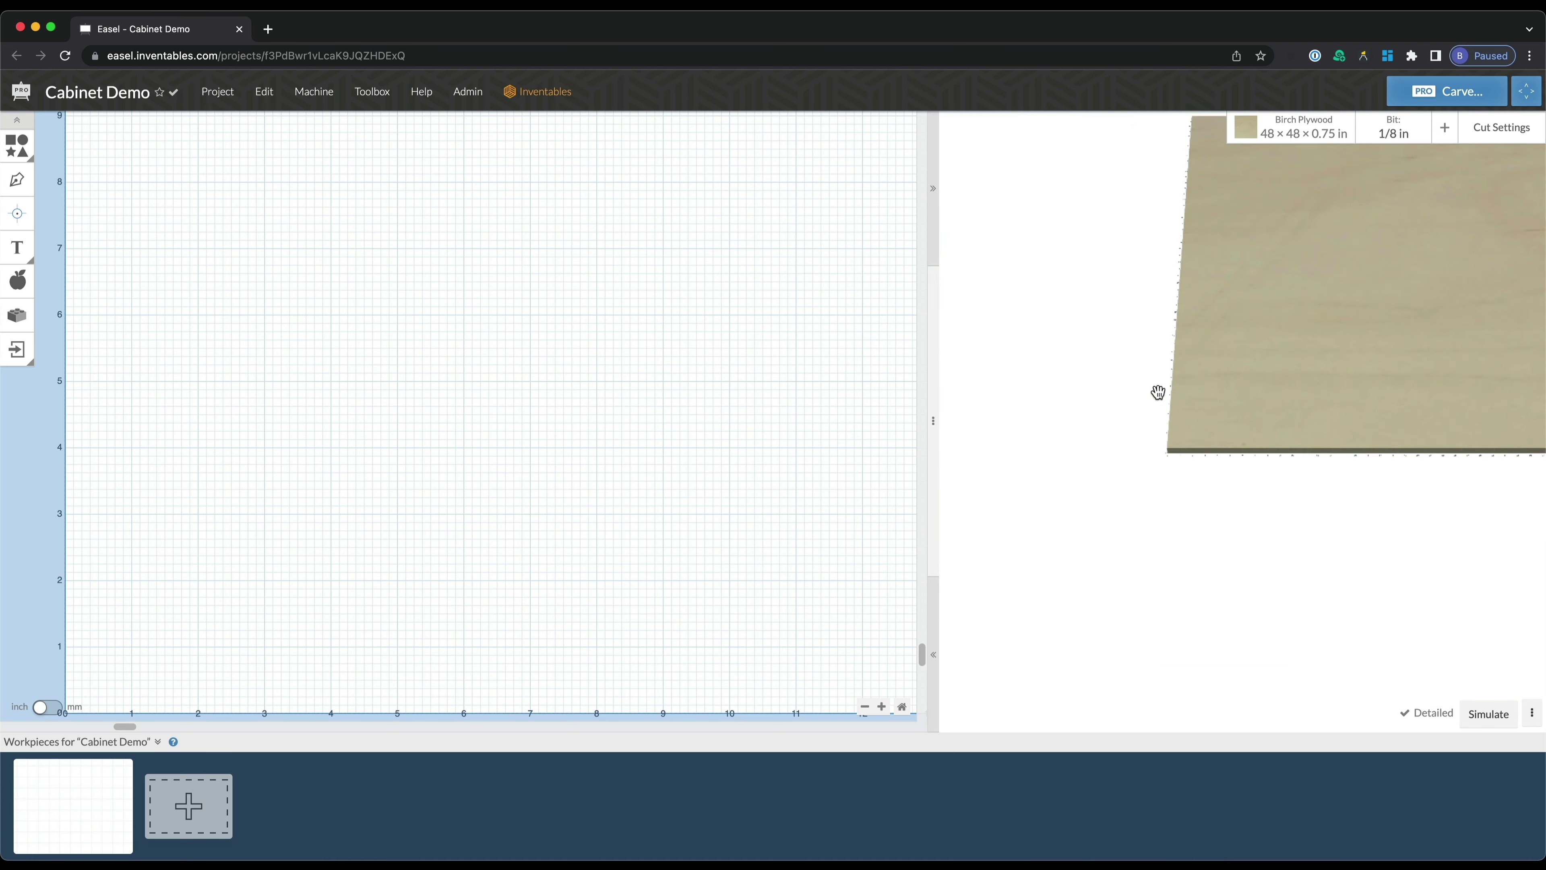
{"action": "scroll", "coordinate": [1280, 304], "scroll_direction": "up", "scroll_amount": 5}
{"action": "left_click_drag", "start_coordinate": [1338, 314], "coordinate": [1408, 397], "text": "shift"}
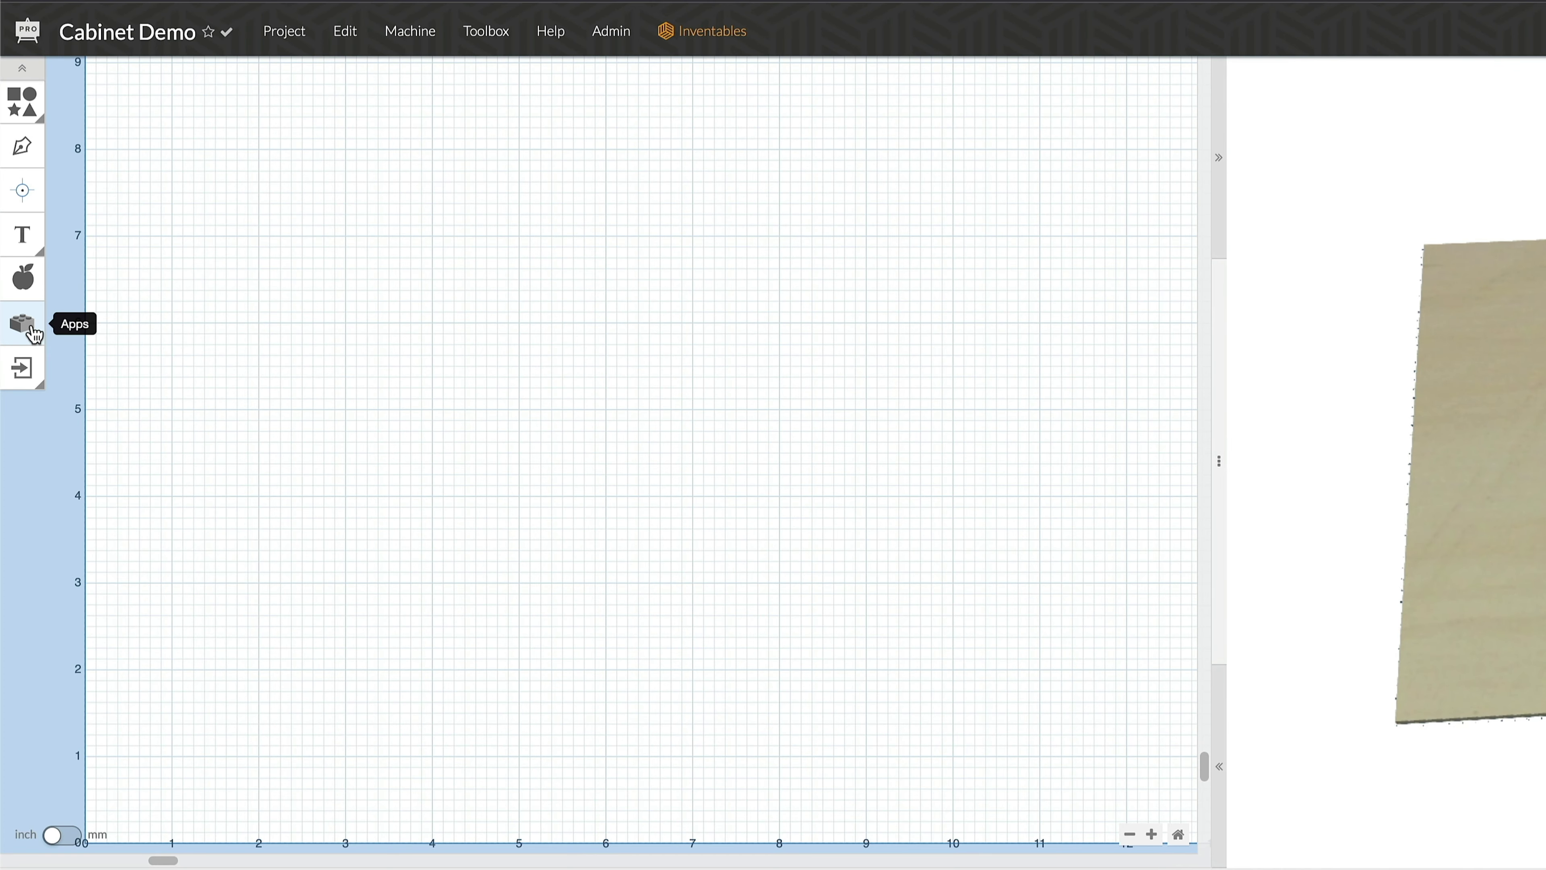
- Launch Basic Cabinet Designer from the Easel Apps library
{"action": "left_click", "coordinate": [30, 331]}
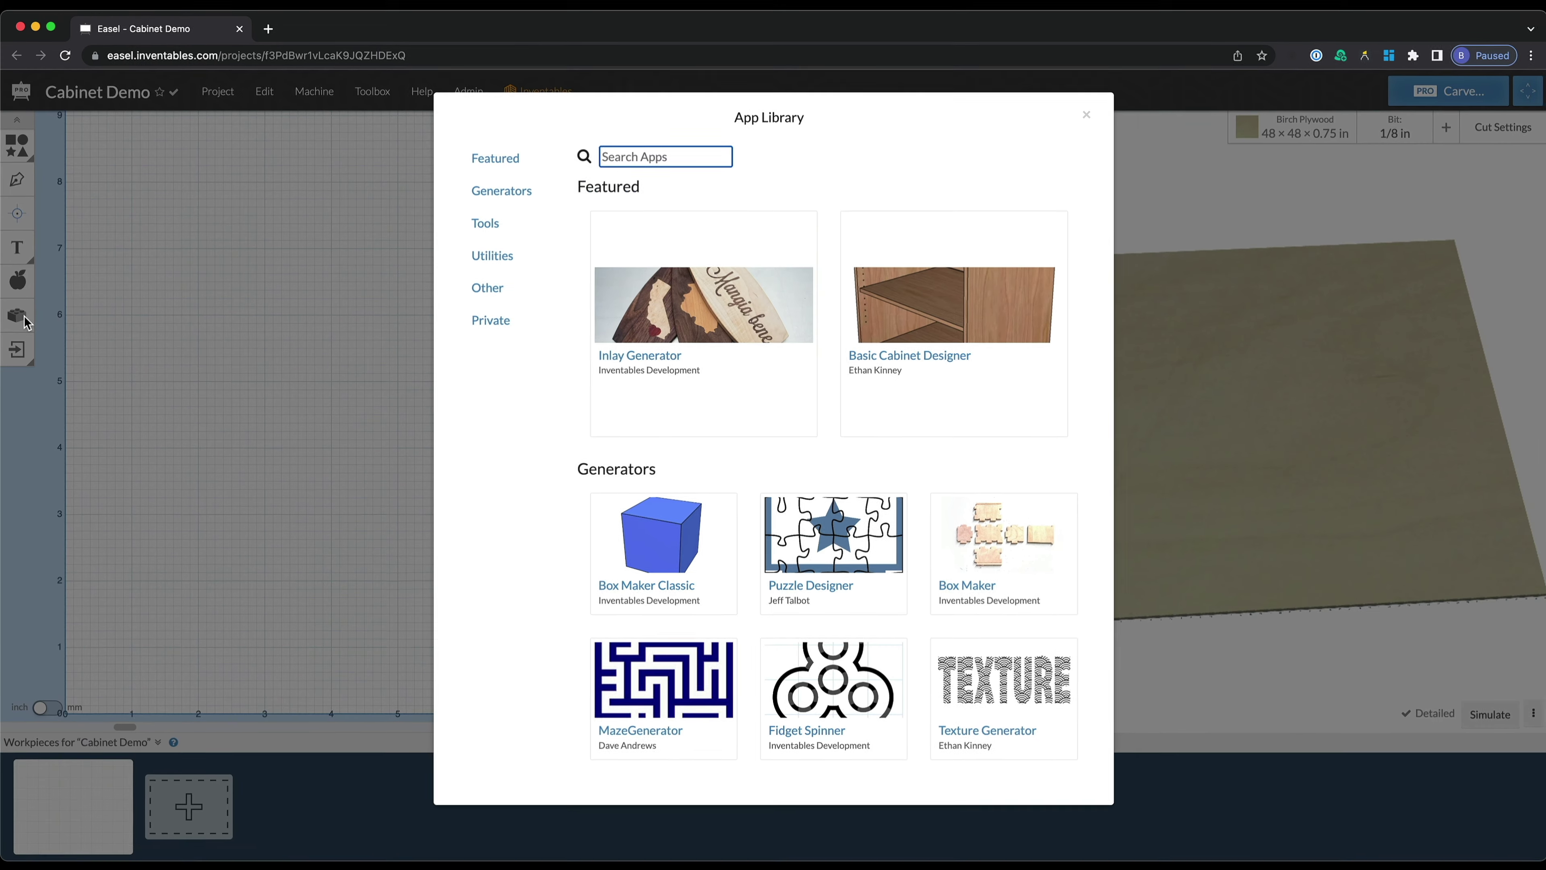
{"action": "scroll", "coordinate": [819, 407], "scroll_direction": "up", "scroll_amount": 1}
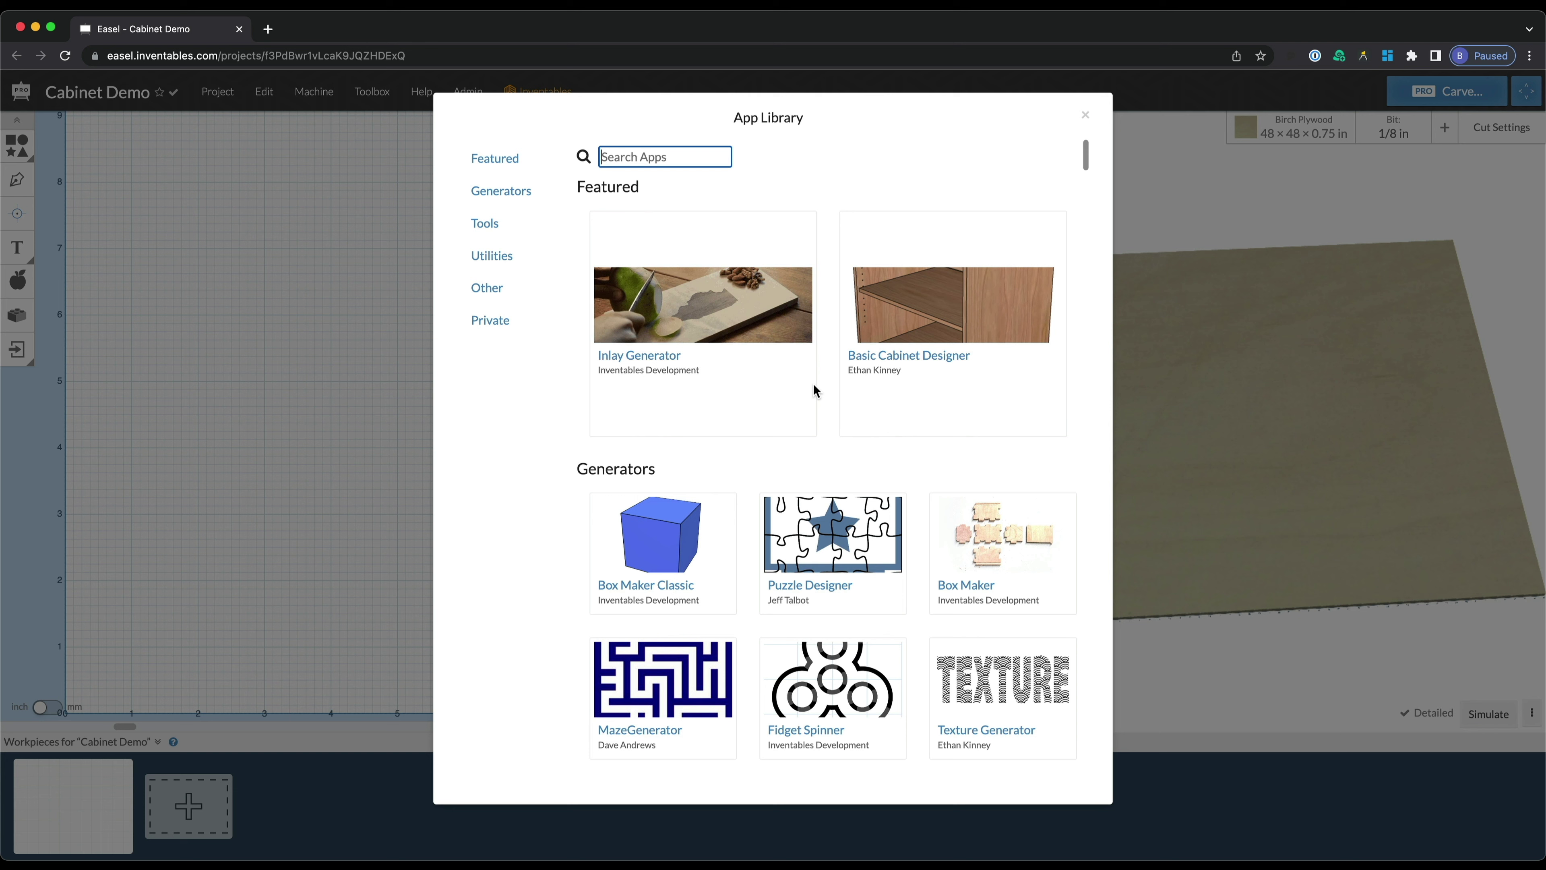
{"action": "scroll", "coordinate": [817, 355], "scroll_direction": "down", "scroll_amount": 2}
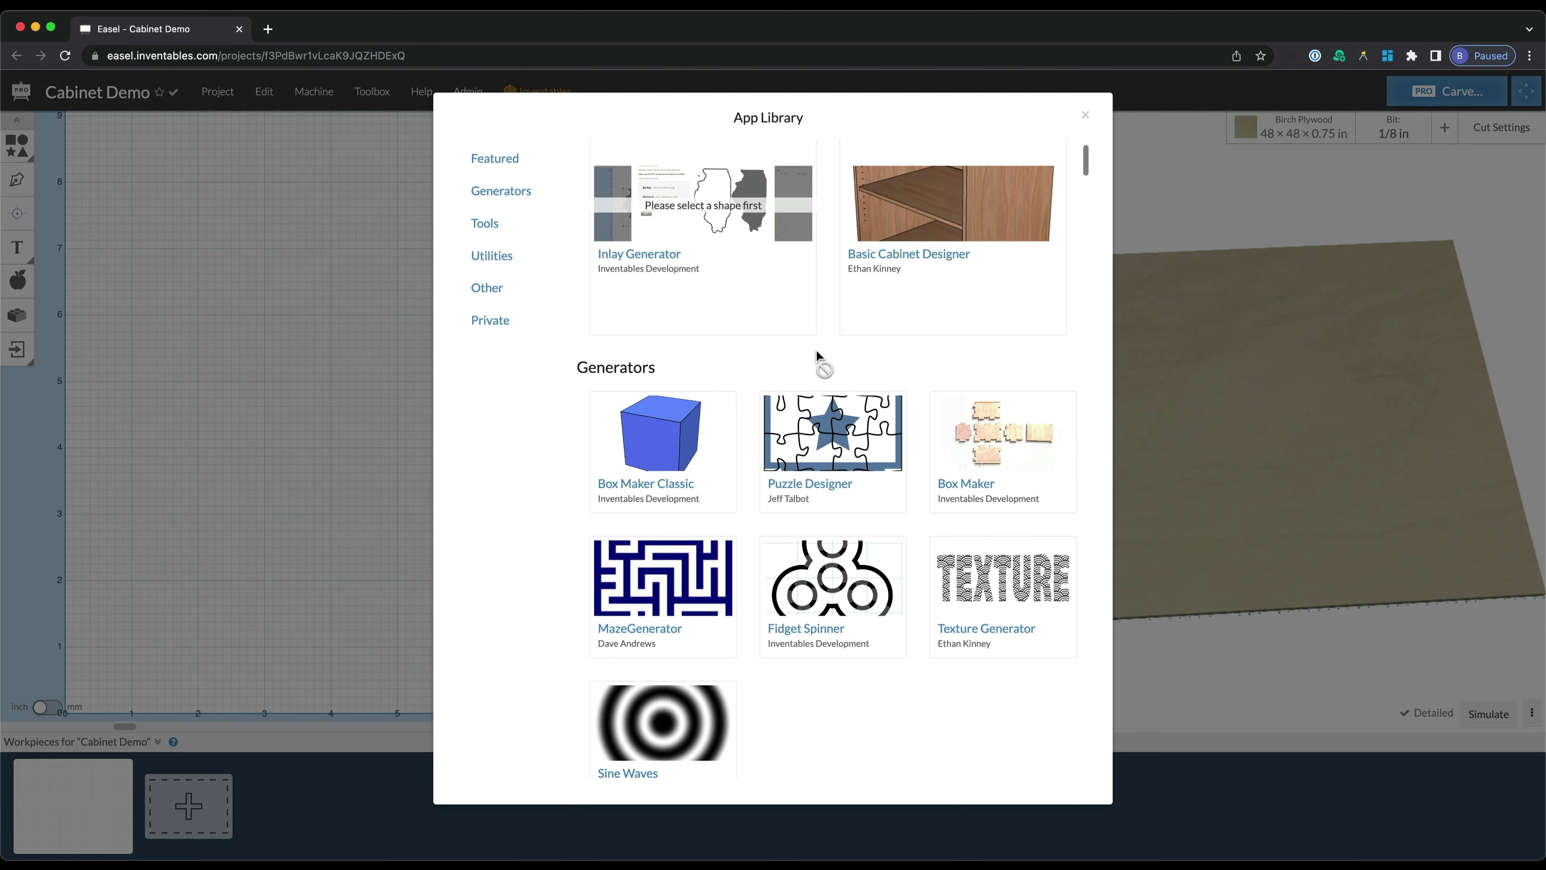
{"action": "scroll", "coordinate": [822, 359], "scroll_direction": "up", "scroll_amount": 2}
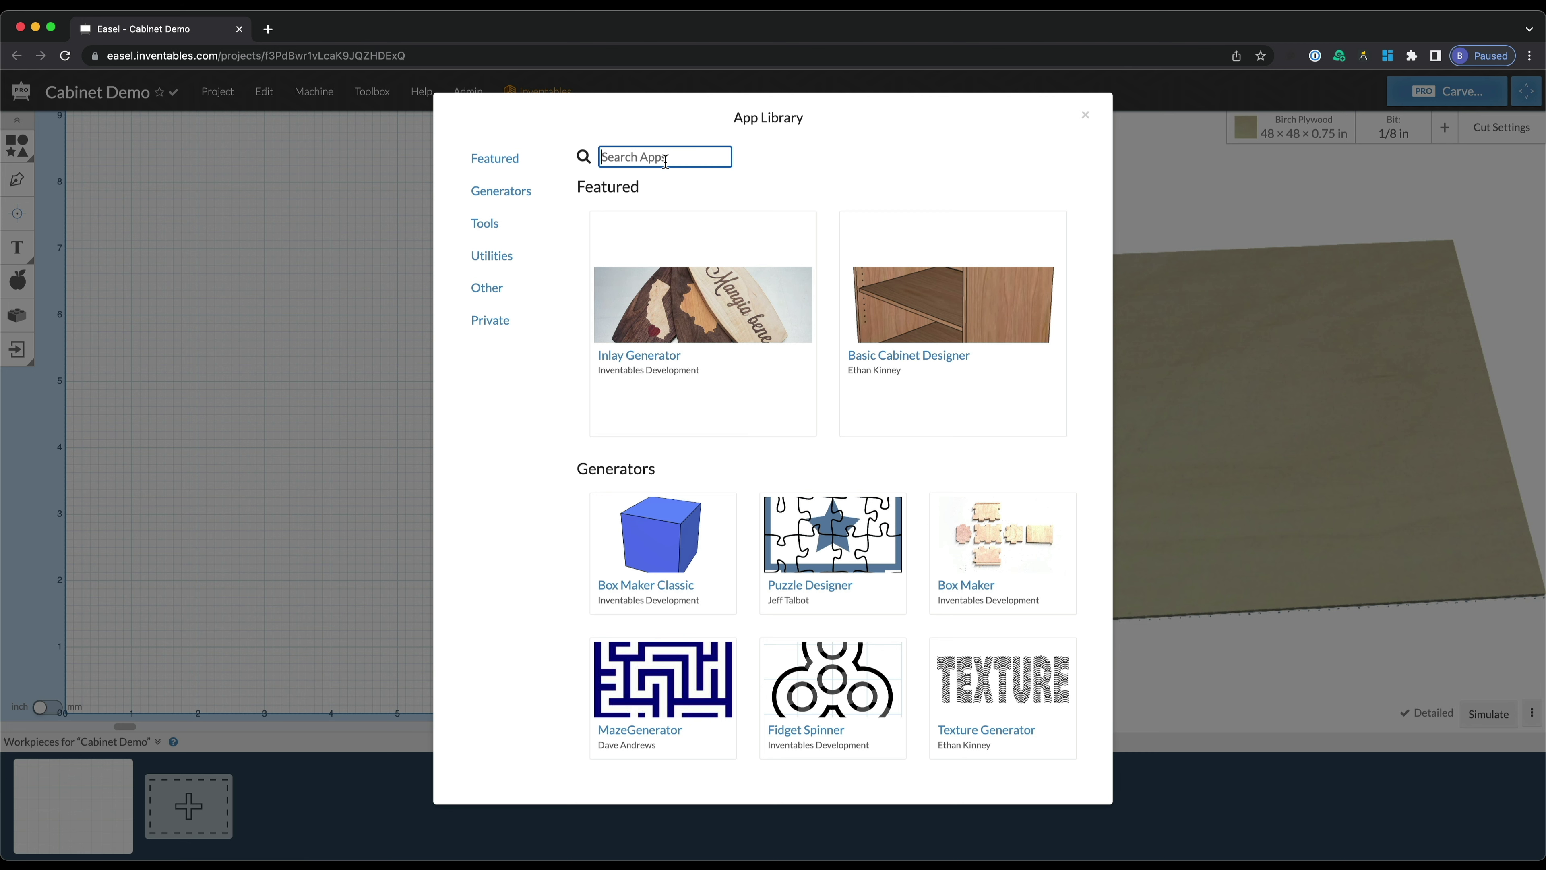
{"action": "left_click", "coordinate": [941, 359]}
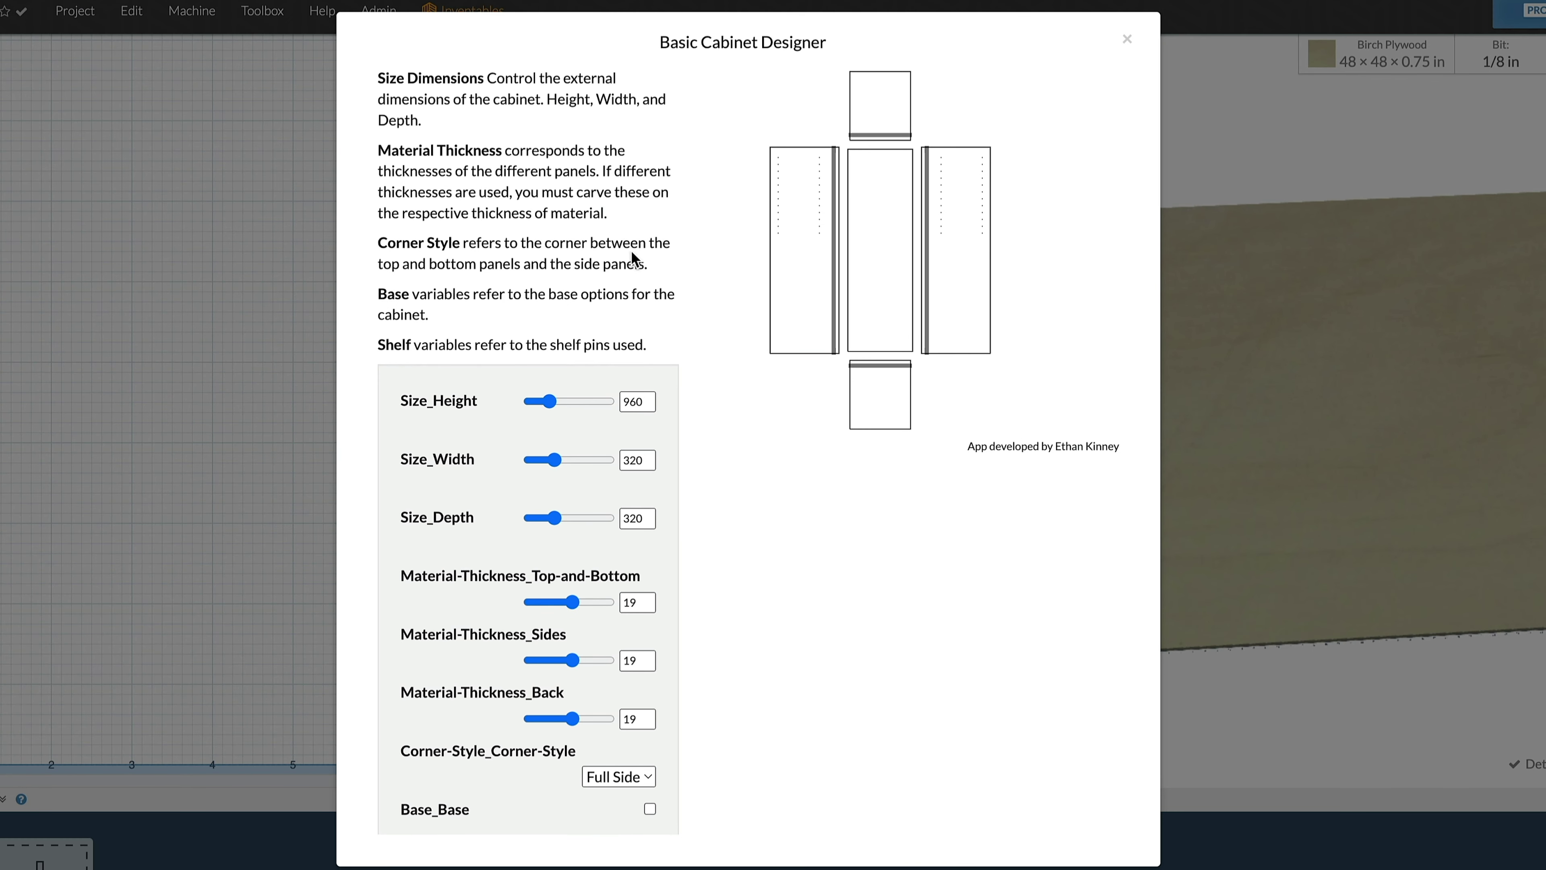
{"action": "scroll", "coordinate": [616, 194], "scroll_direction": "down", "scroll_amount": 2}
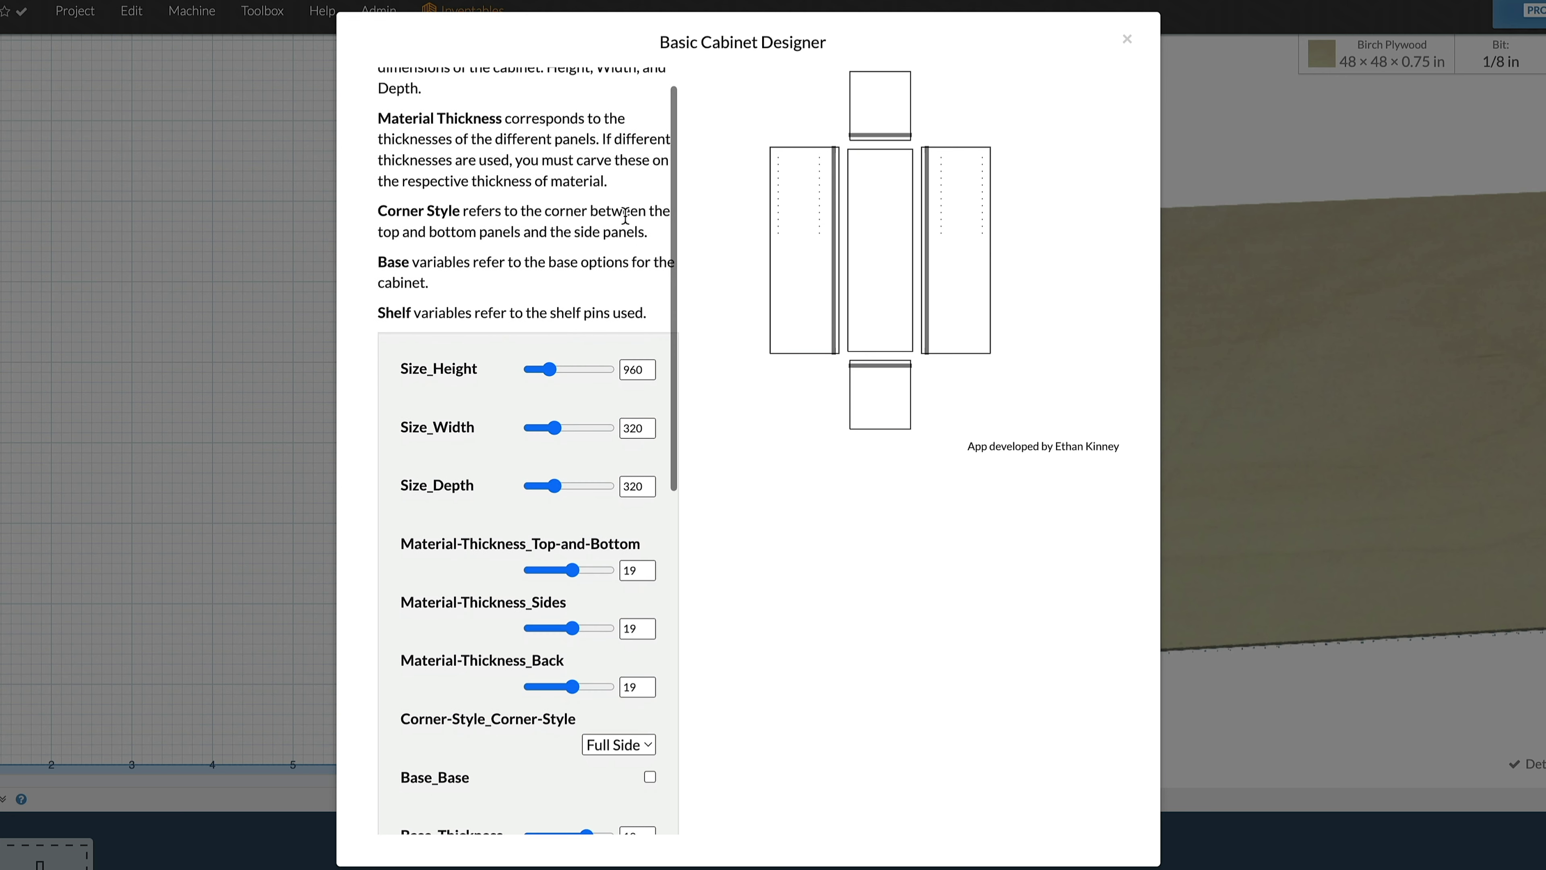
{"action": "scroll", "coordinate": [624, 219], "scroll_direction": "up", "scroll_amount": 2}
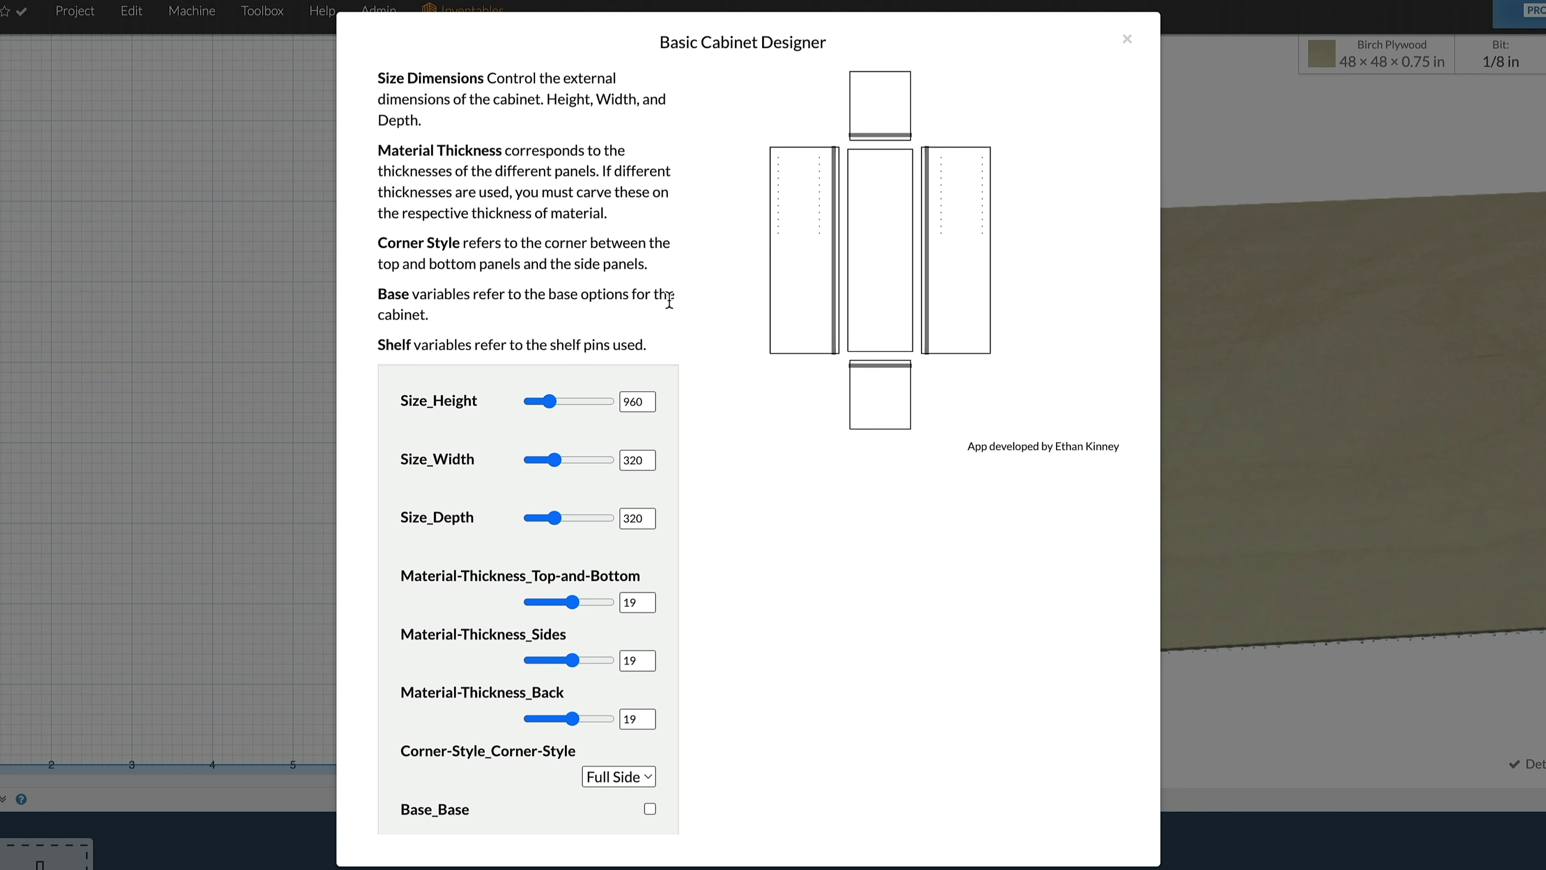
{"action": "scroll", "coordinate": [669, 299], "scroll_direction": "down", "scroll_amount": 10}
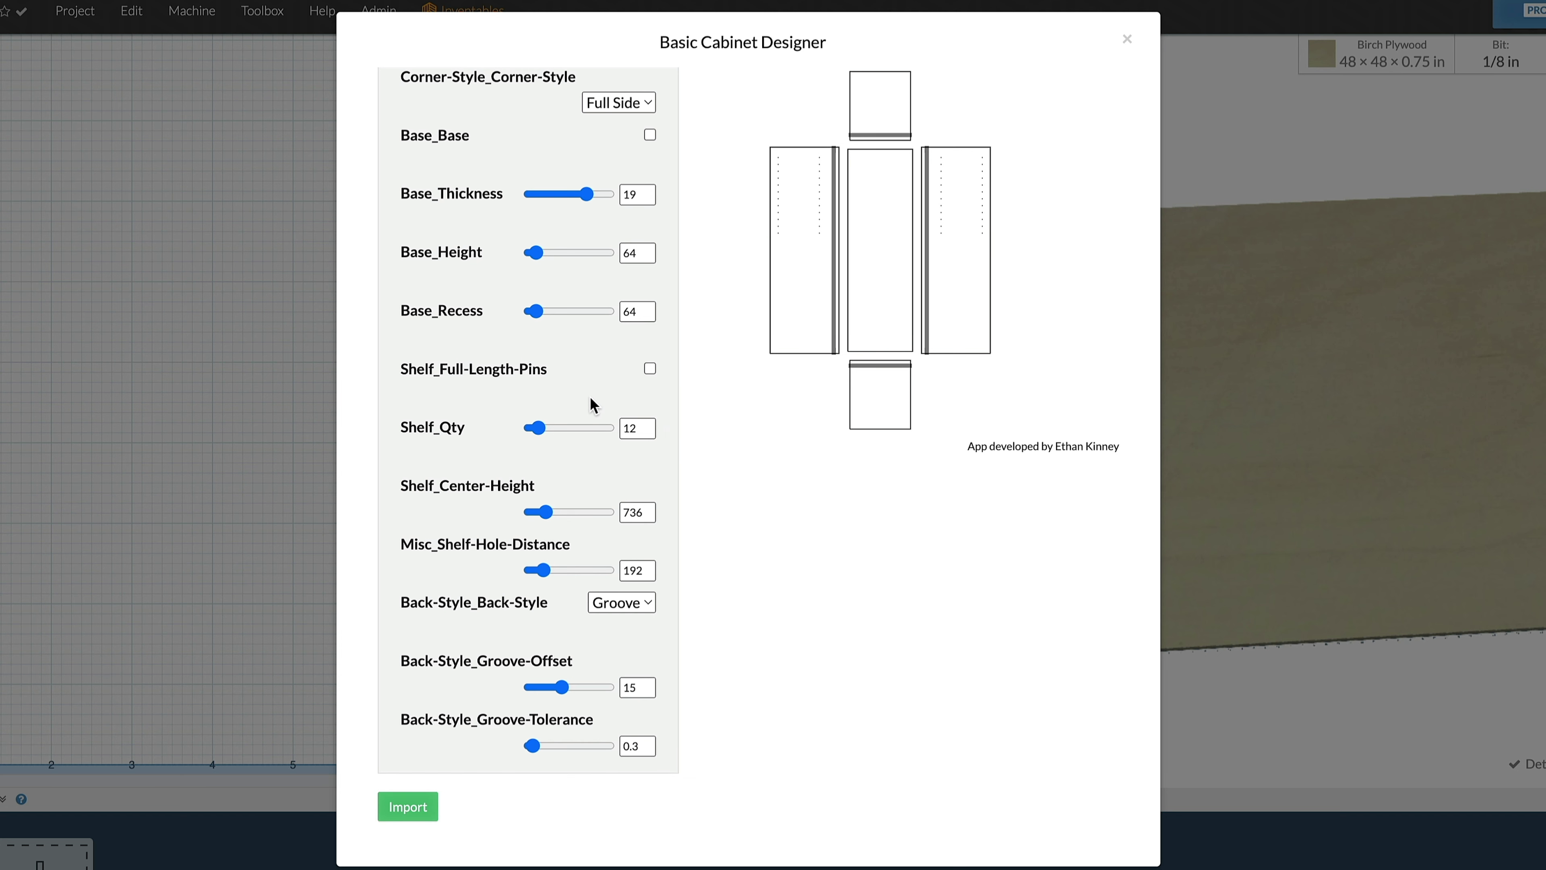
{"action": "scroll", "coordinate": [590, 341], "scroll_direction": "up", "scroll_amount": 10}
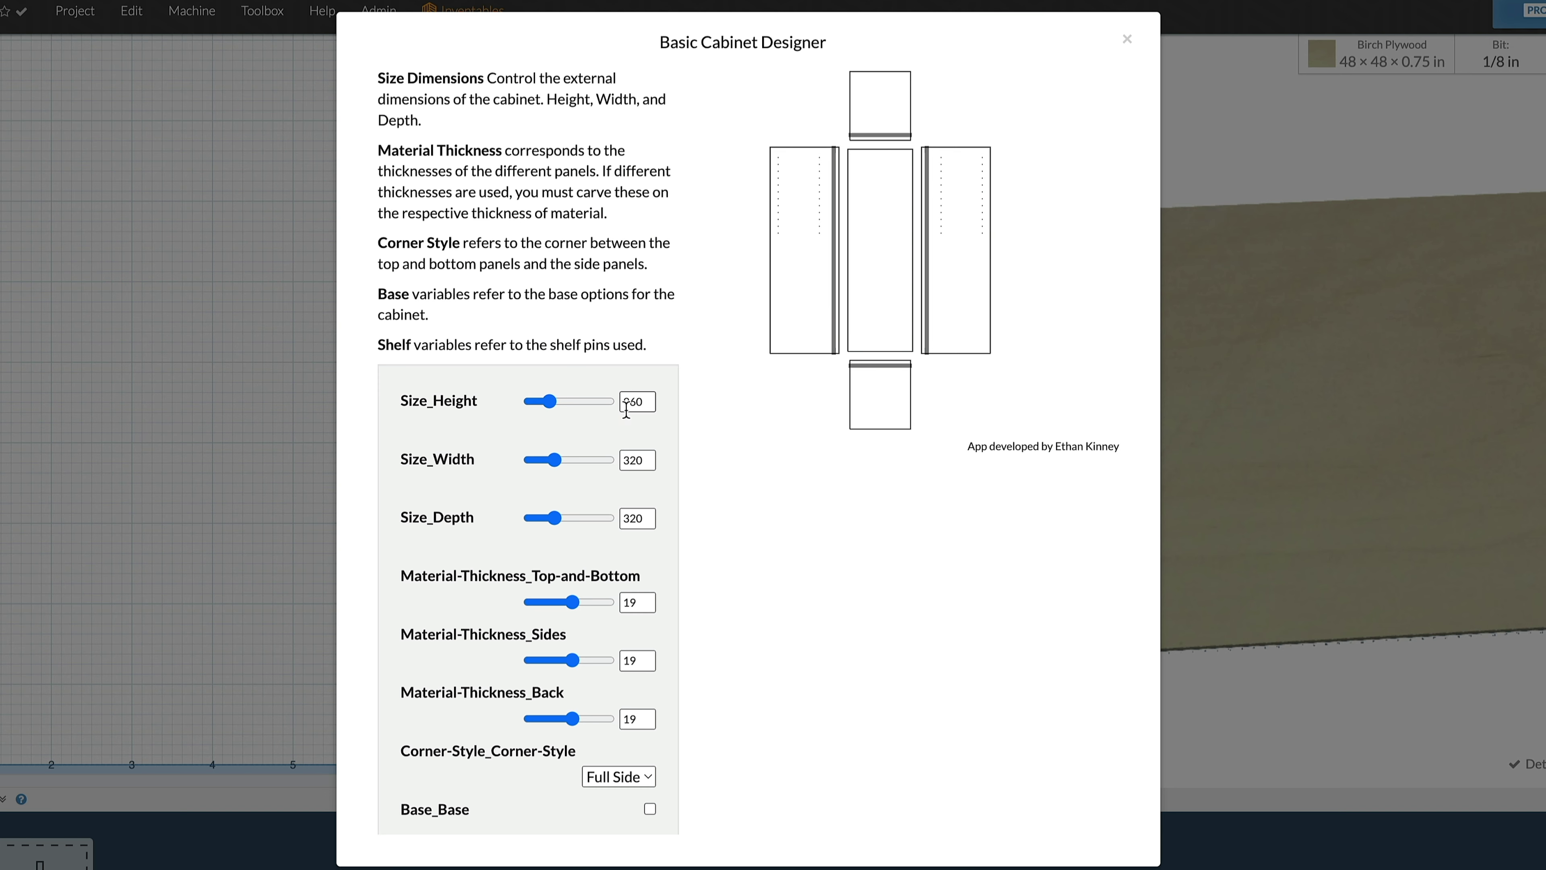
- Drag the Size_Height slider to make the cabinet taller, around 852
{"action": "left_click_drag", "start_coordinate": [582, 411], "coordinate": [552, 413]}
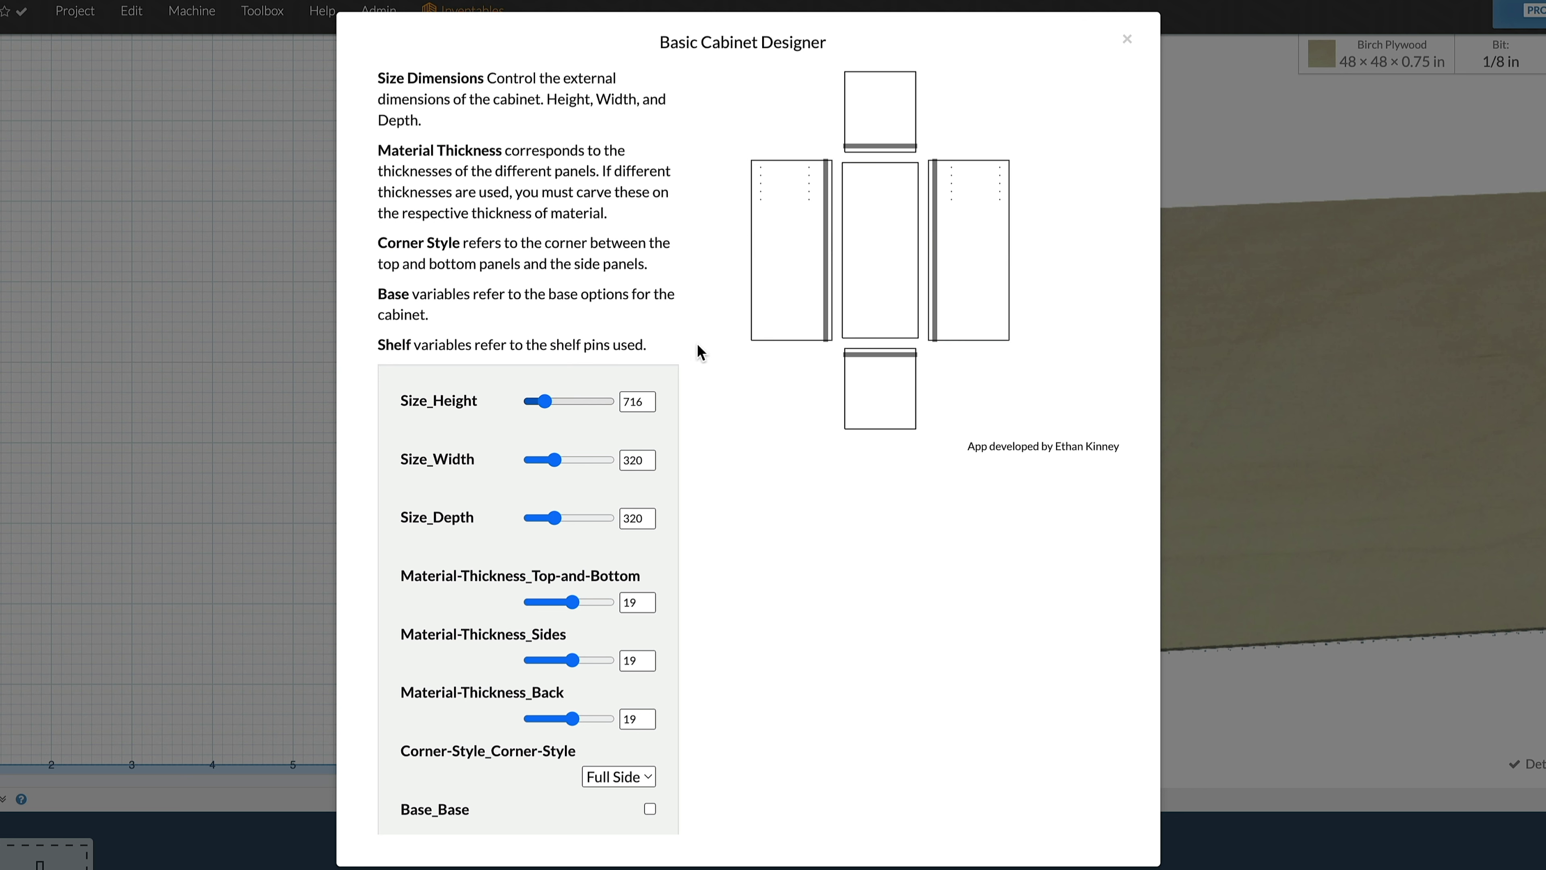
{"action": "left_click_drag", "start_coordinate": [546, 403], "coordinate": [547, 406]}
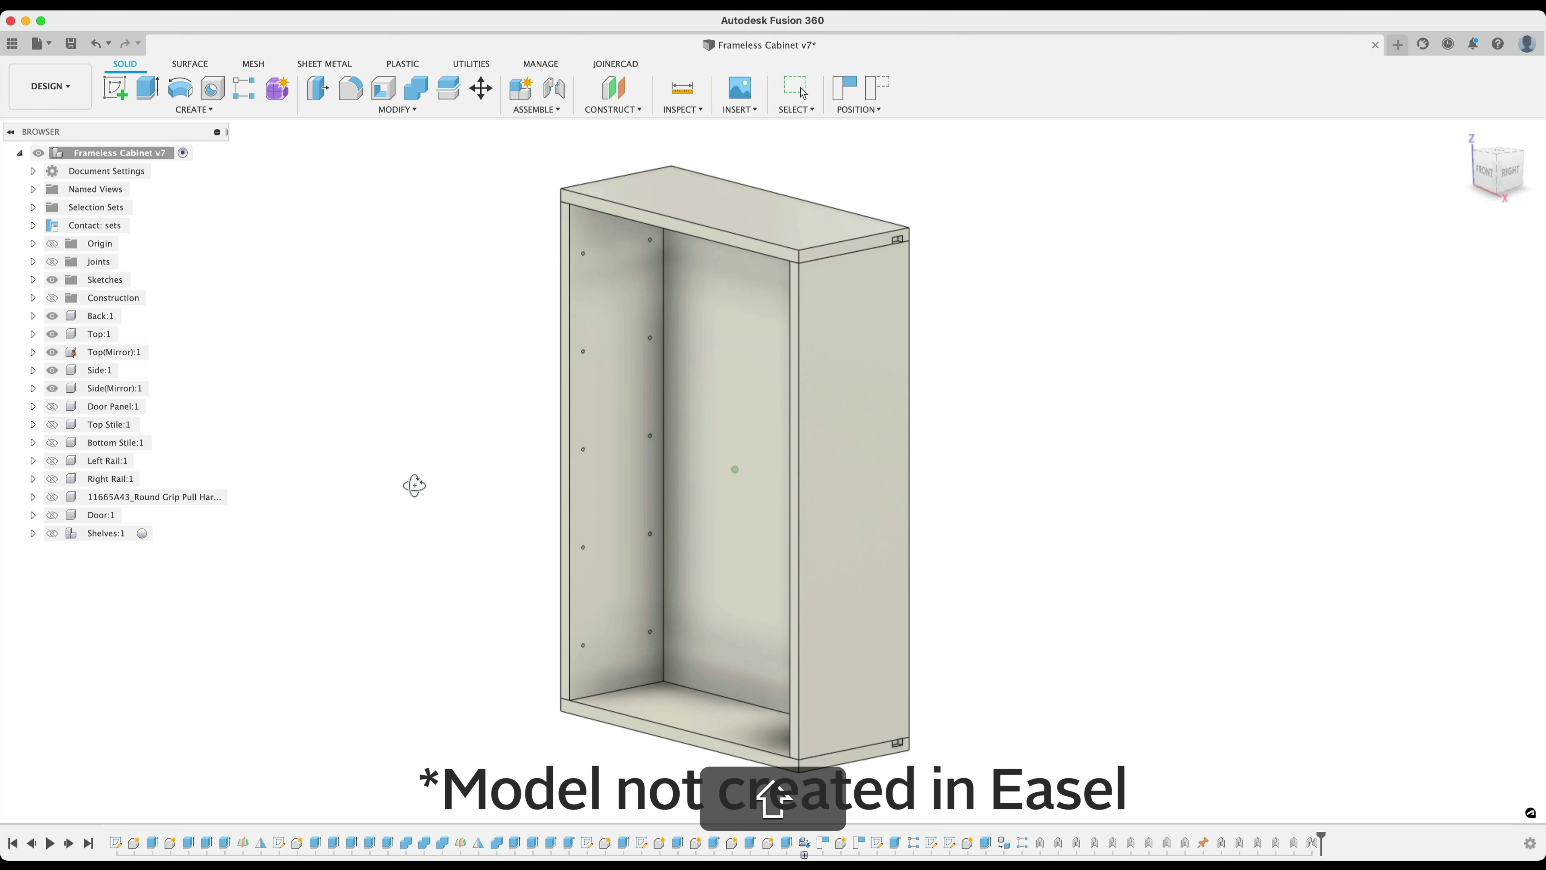
- Orbit the reference cabinet and swing its door open and closed
{"action": "middle_click_drag", "start_coordinate": [414, 486], "coordinate": [509, 479], "text": "shift"}
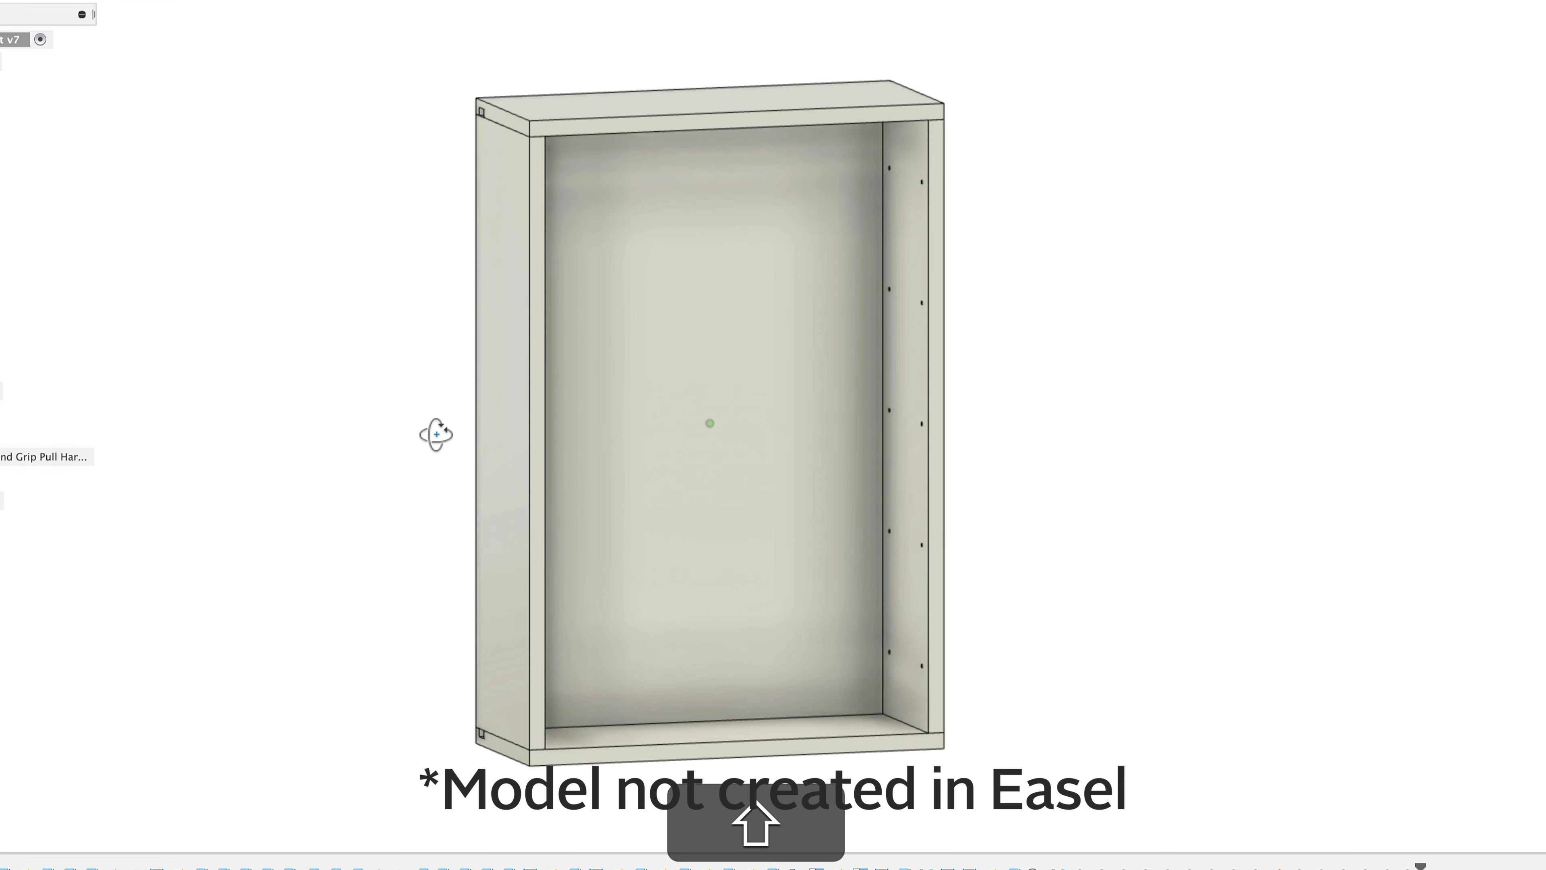
{"action": "middle_click_drag", "start_coordinate": [435, 434], "coordinate": [345, 419], "text": "shift"}
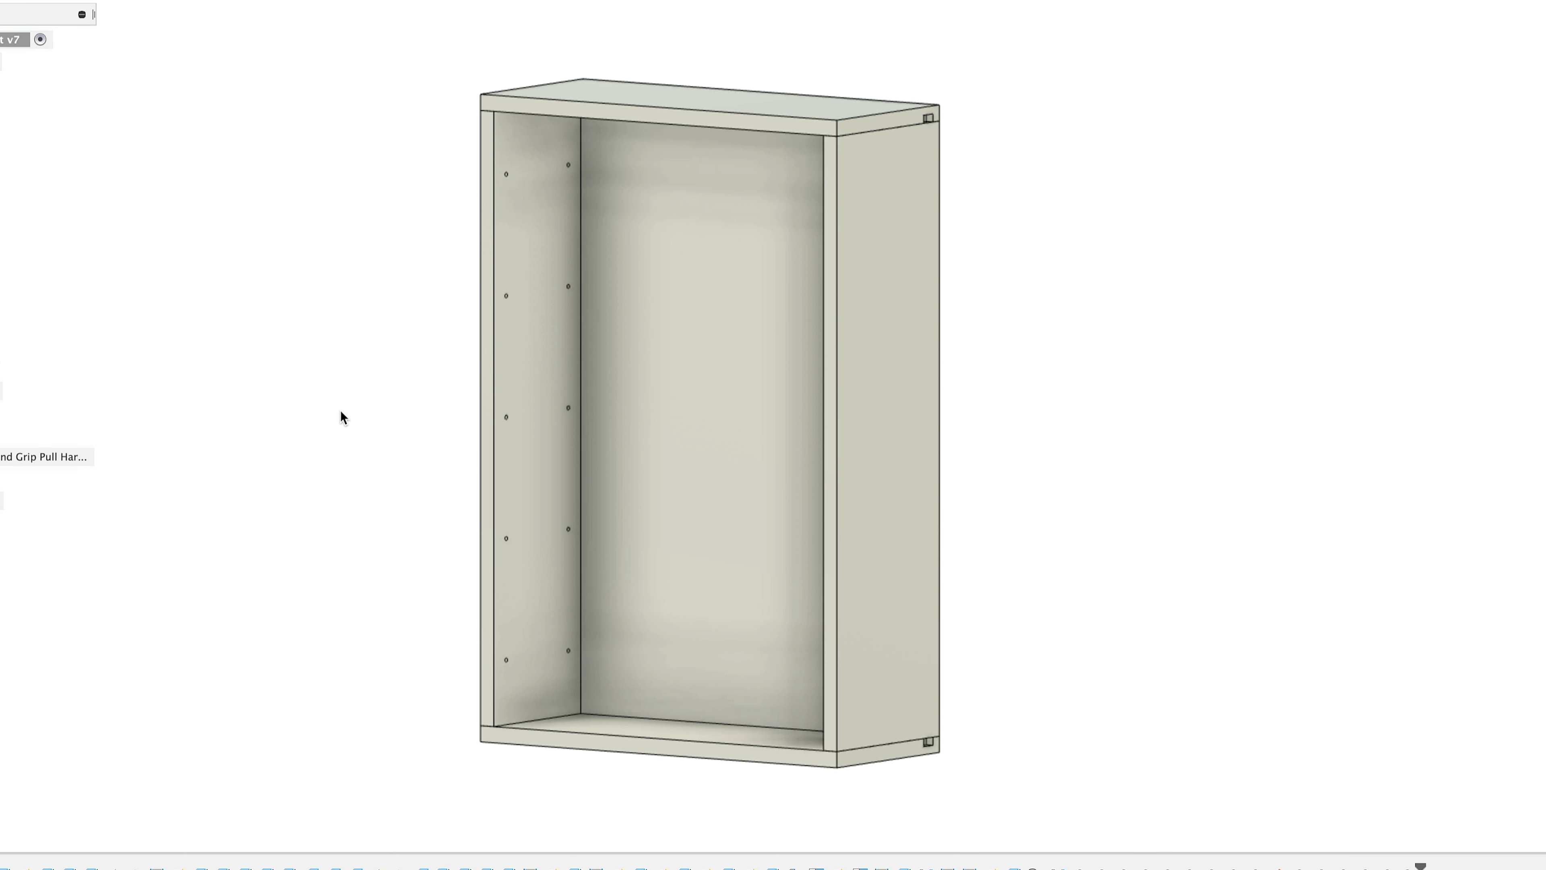
{"action": "middle_click_drag", "start_coordinate": [341, 412], "coordinate": [960, 386], "text": "shift"}
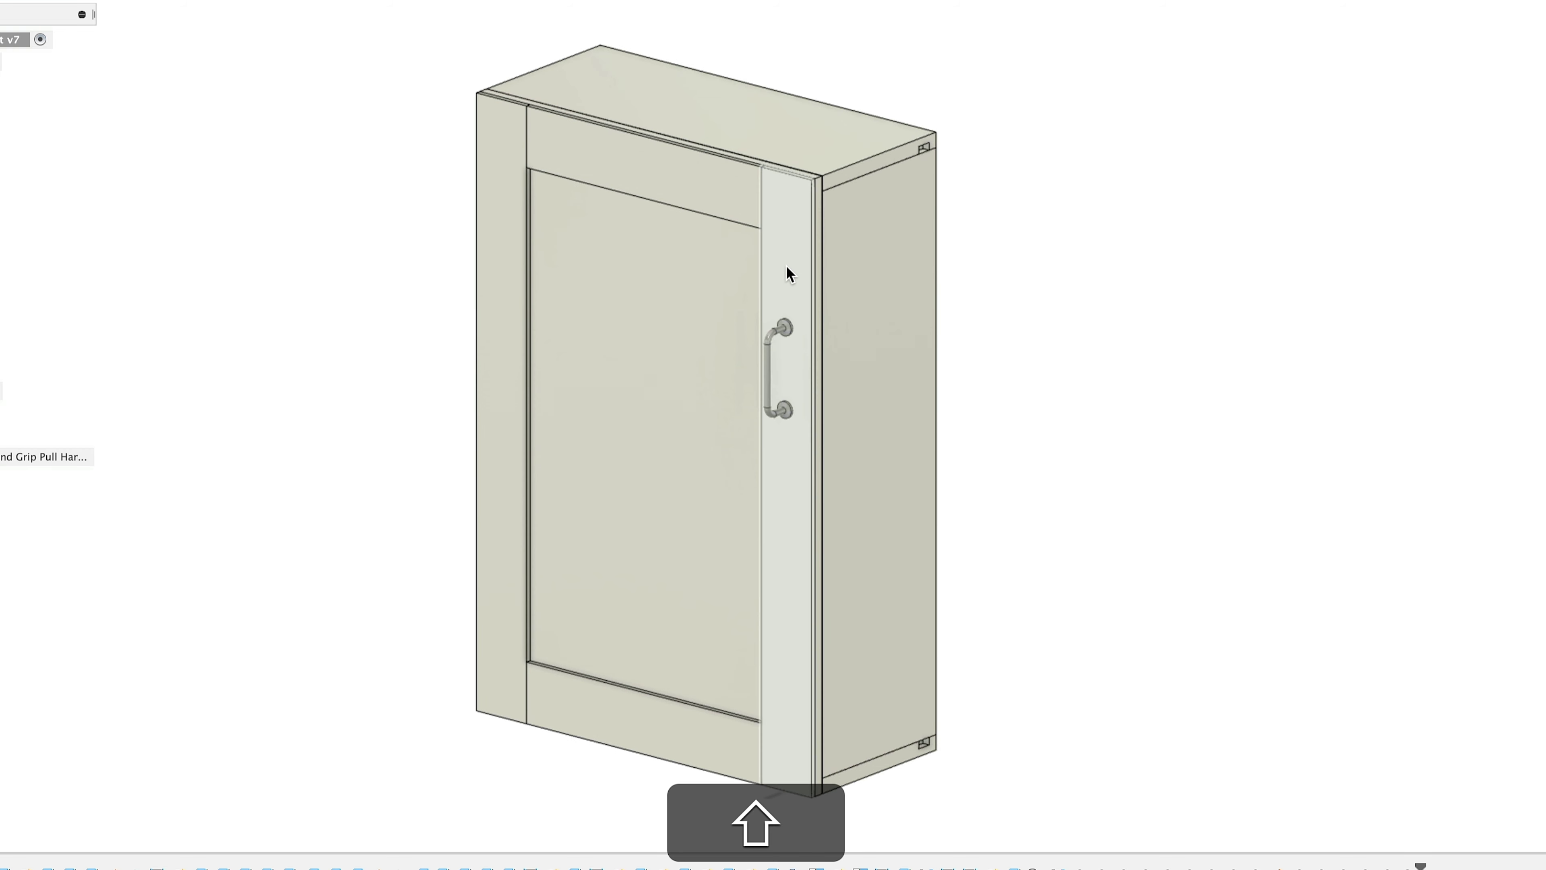
{"action": "left_click_drag", "start_coordinate": [787, 265], "coordinate": [526, 334]}
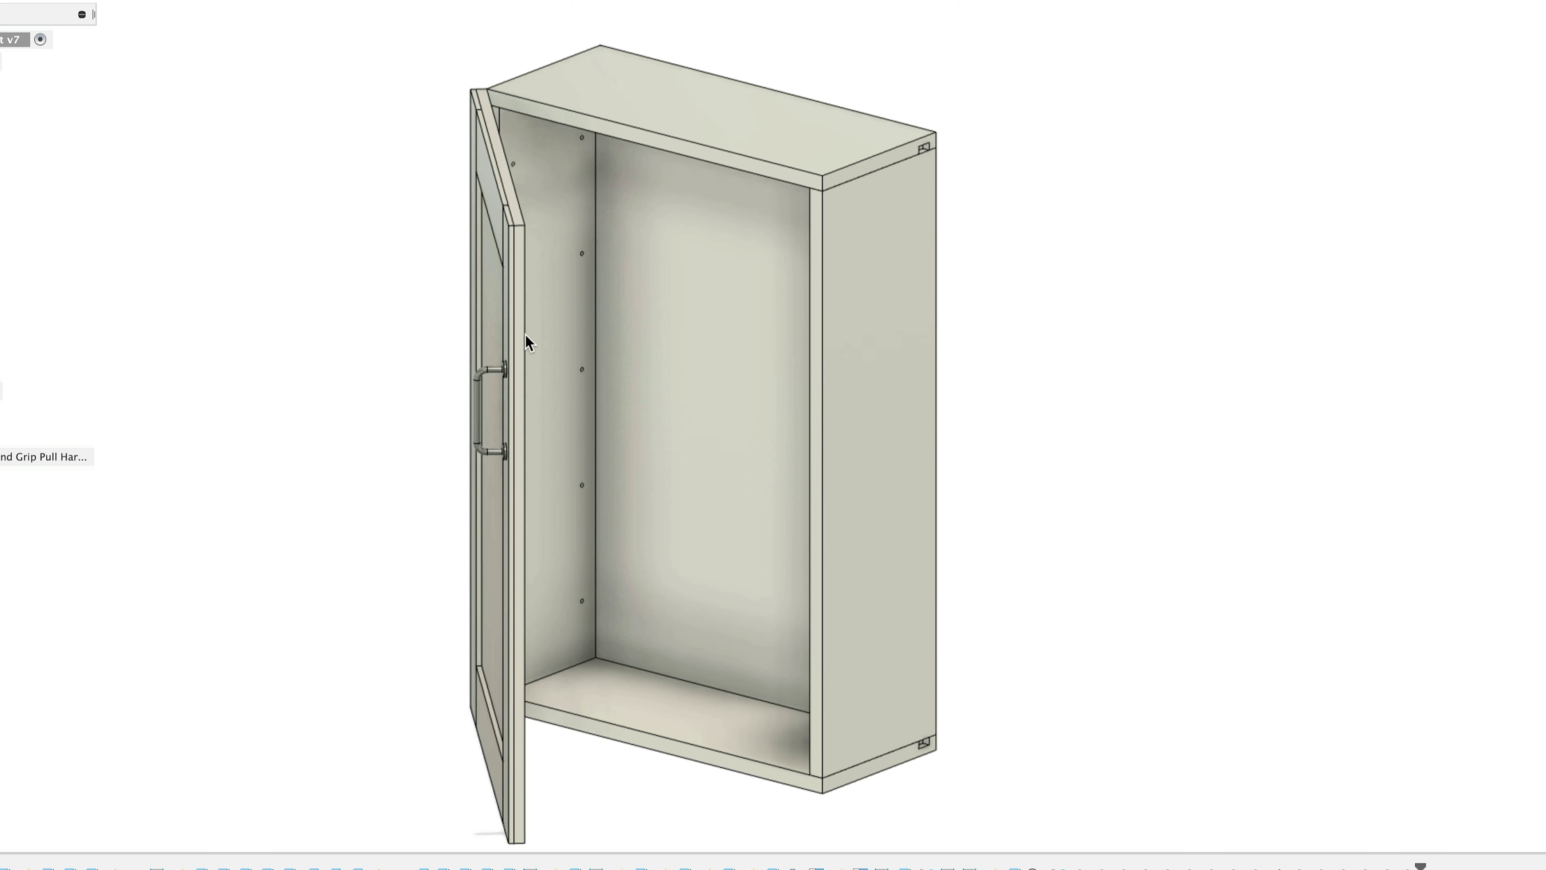
{"action": "middle_click_drag", "start_coordinate": [526, 333], "coordinate": [1293, 551], "text": "shift"}
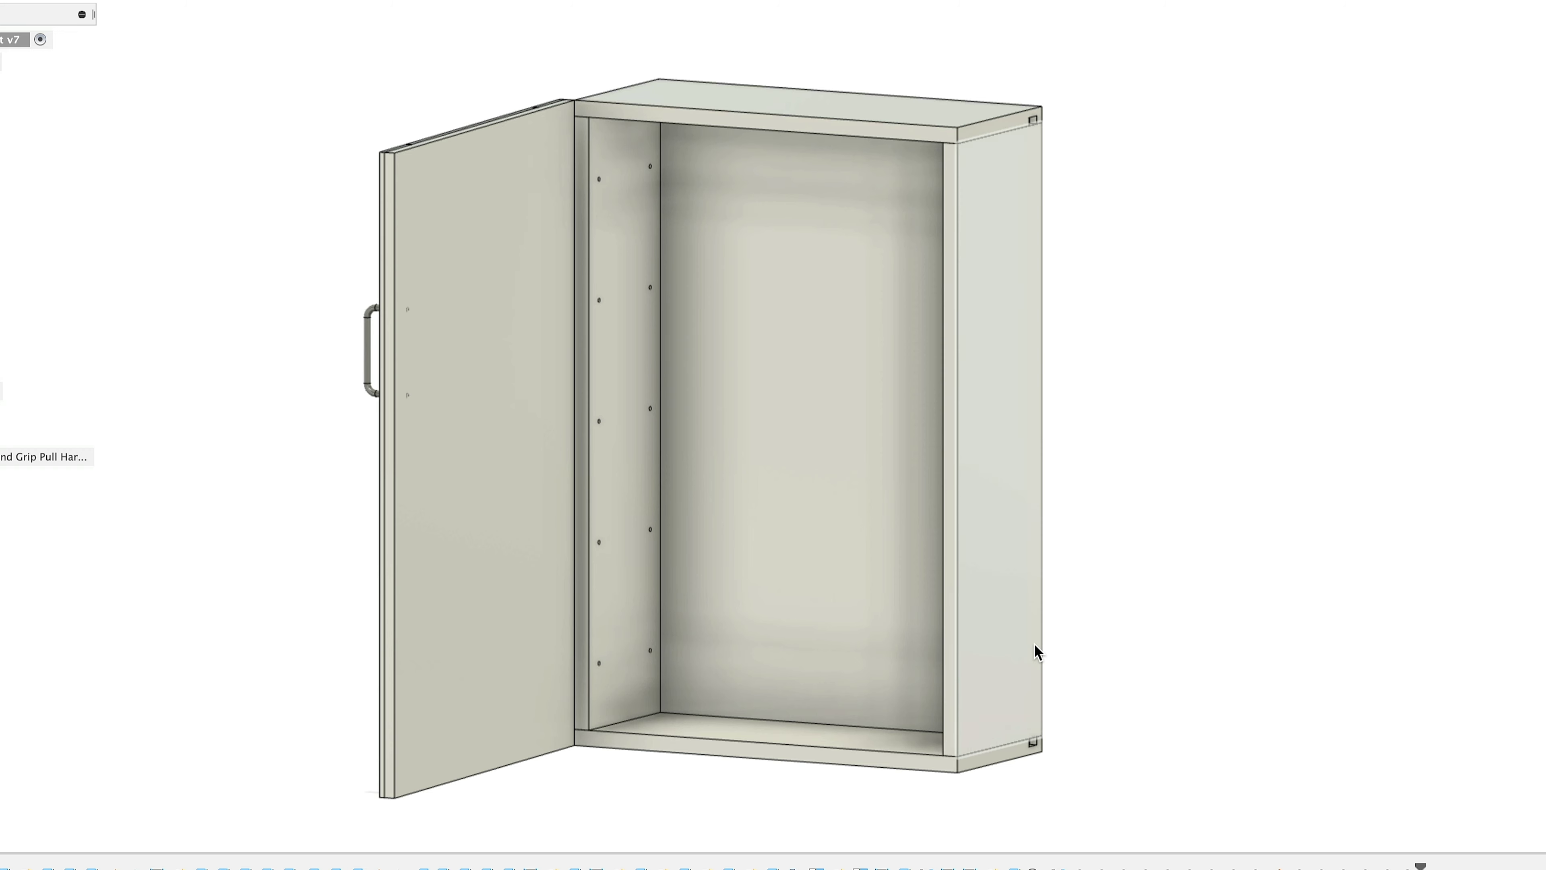
- Hide the cabinet door and orbit toward a front-on view
{"action": "left_click", "coordinate": [507, 297]}
{"action": "key", "text": "v"}
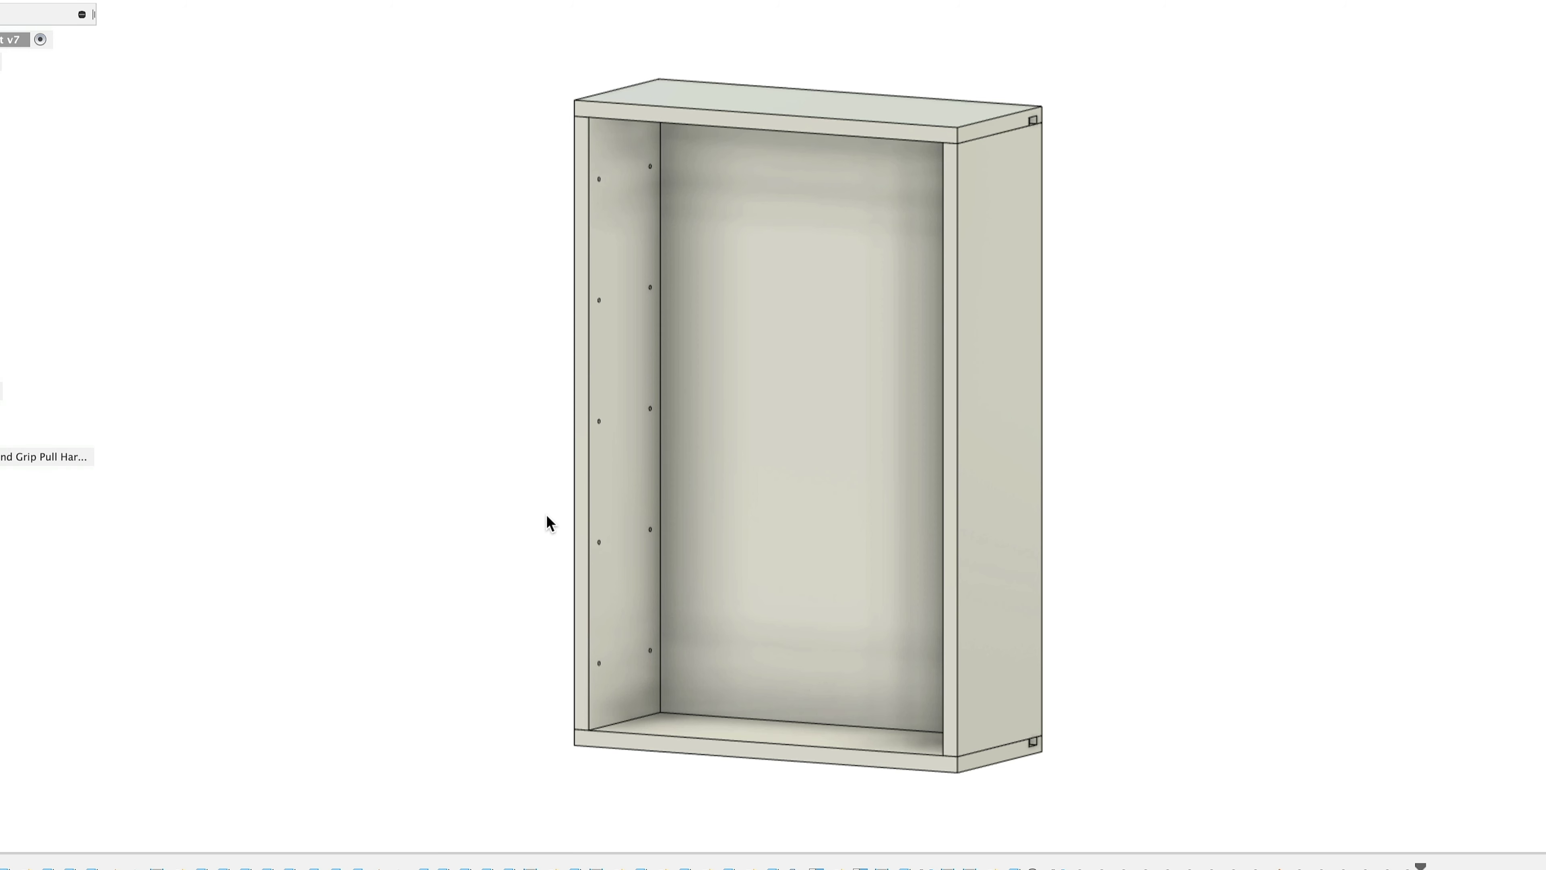
{"action": "middle_click_drag", "start_coordinate": [492, 512], "coordinate": [787, 145], "text": "shift"}
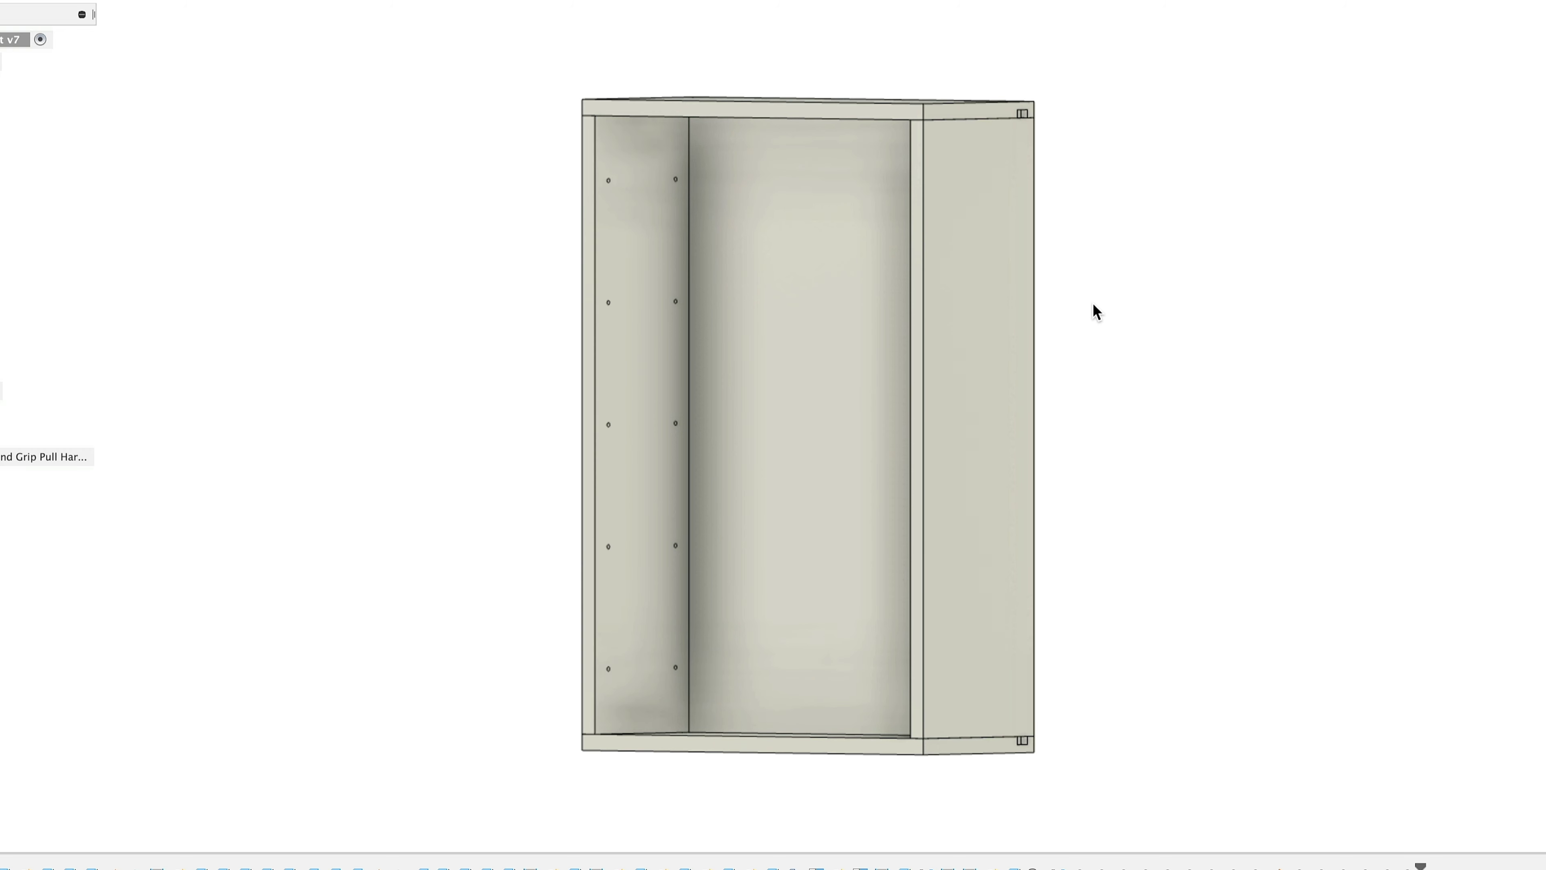
{"action": "middle_click_drag", "start_coordinate": [1096, 311], "coordinate": [1090, 311], "text": "shift"}
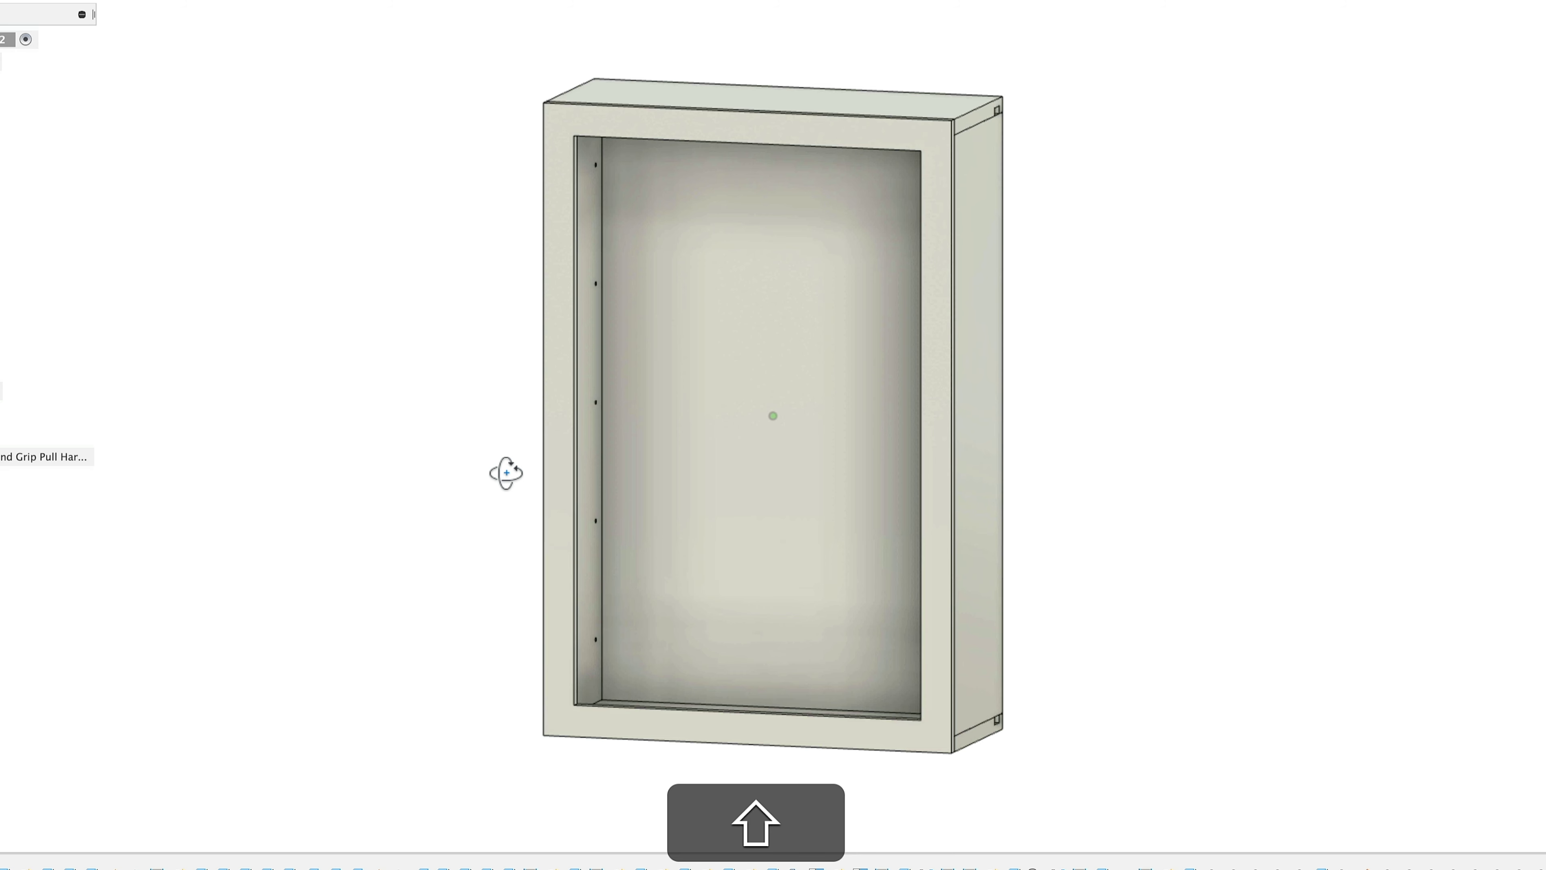
- Move the face frame onto the carcass front and zoom in on its left edge
{"action": "mouse_move", "coordinate": [504, 473]}
{"action": "middle_mouse_down", "text": "shift"}
{"action": "mouse_move", "coordinate": [548, 472]}
{"action": "mouse_move", "coordinate": [494, 466]}
{"action": "middle_mouse_up", "text": "shift"}
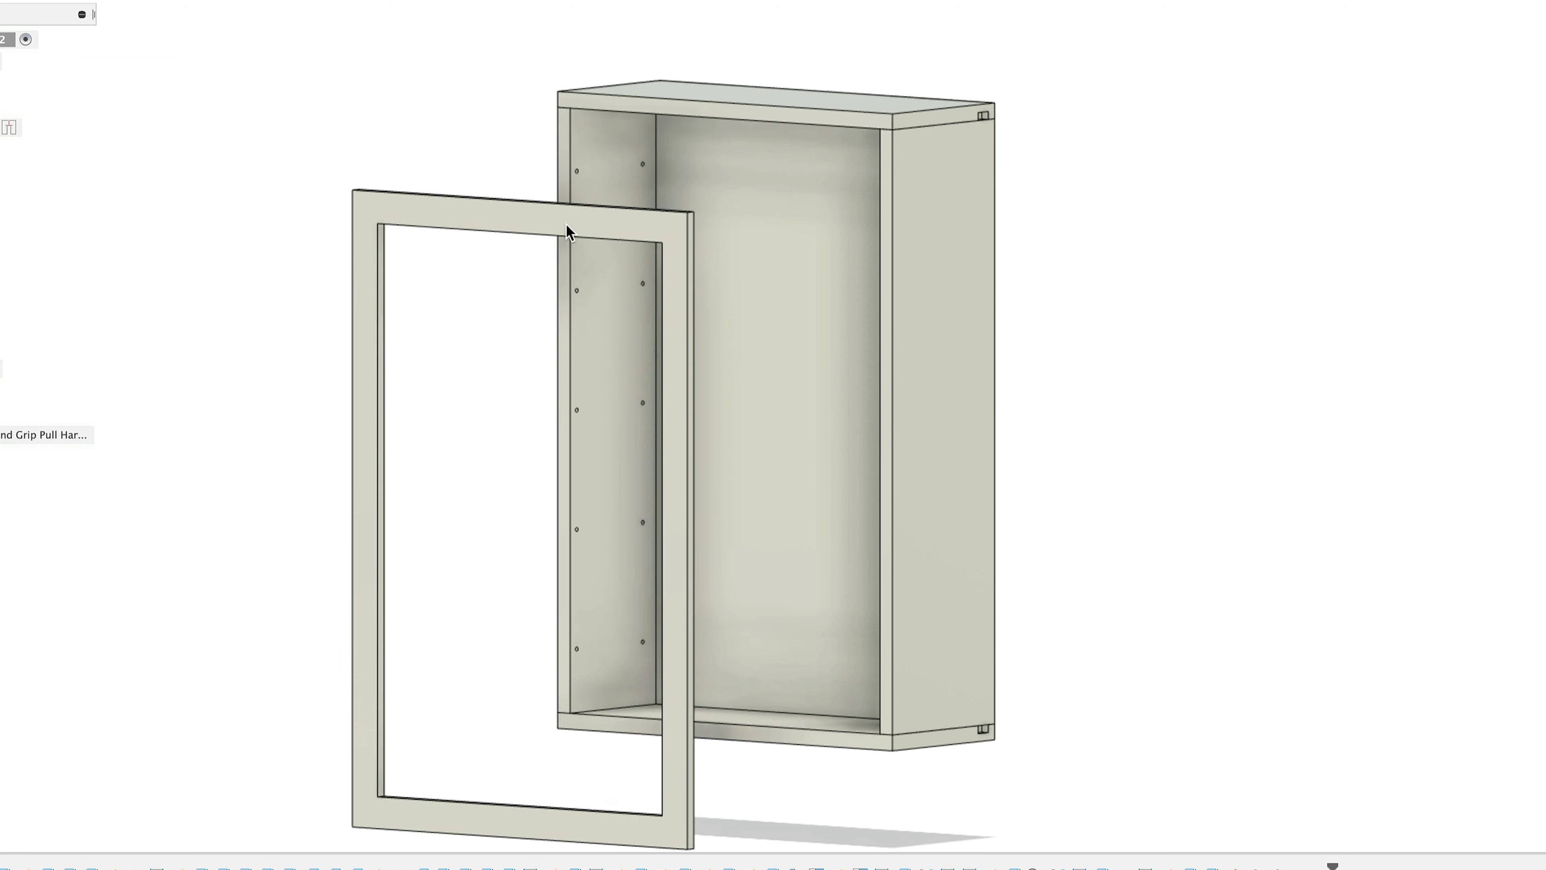
{"action": "left_click_drag", "start_coordinate": [563, 227], "coordinate": [742, 138]}
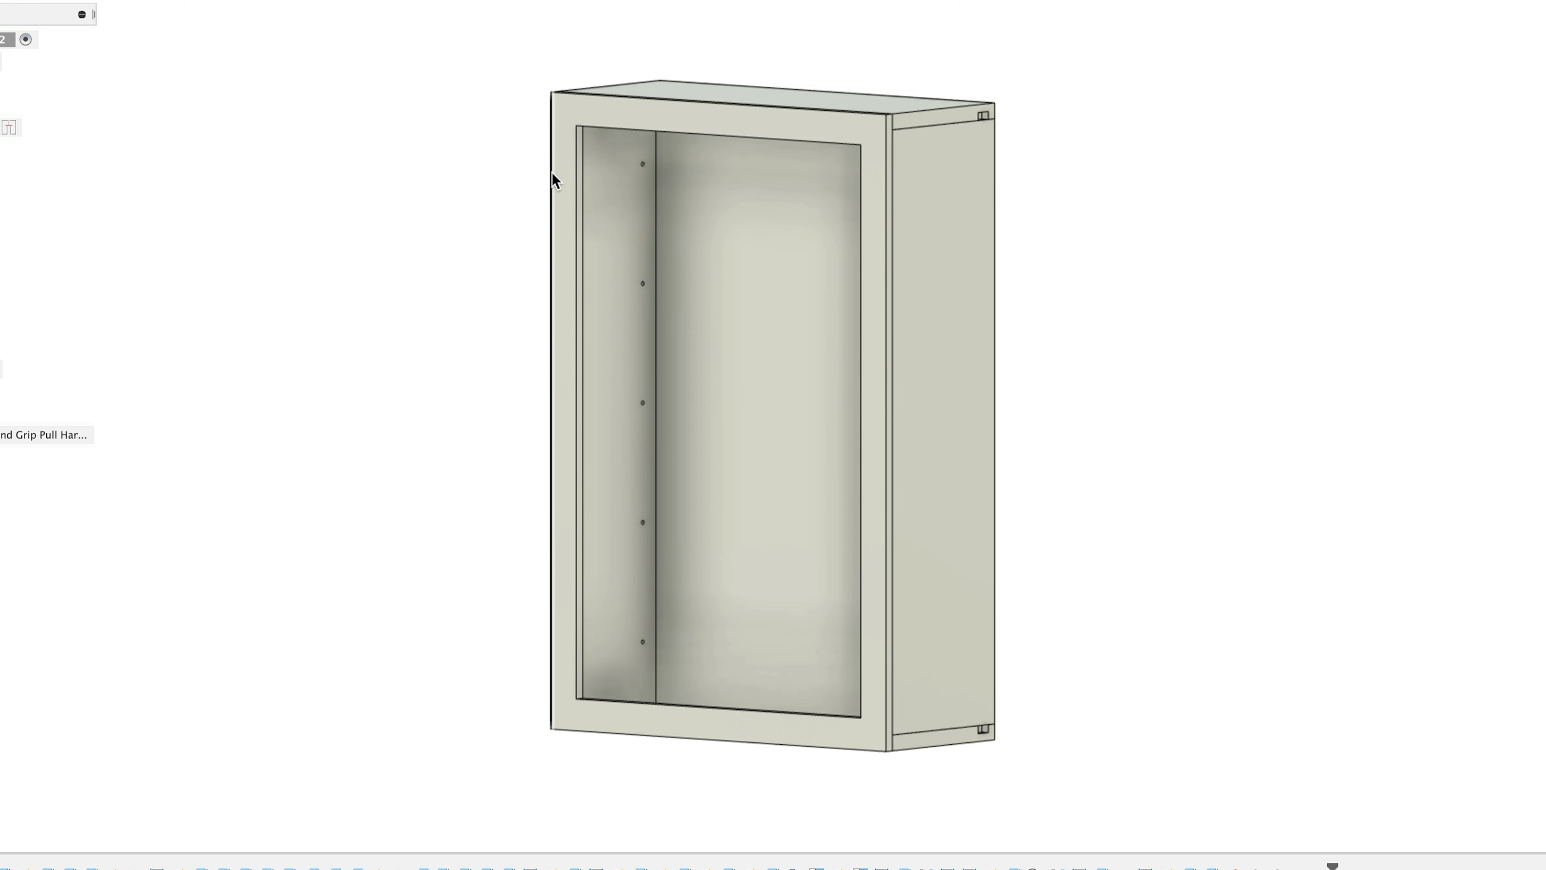
{"action": "scroll", "coordinate": [576, 231], "scroll_direction": "up", "scroll_amount": 5}
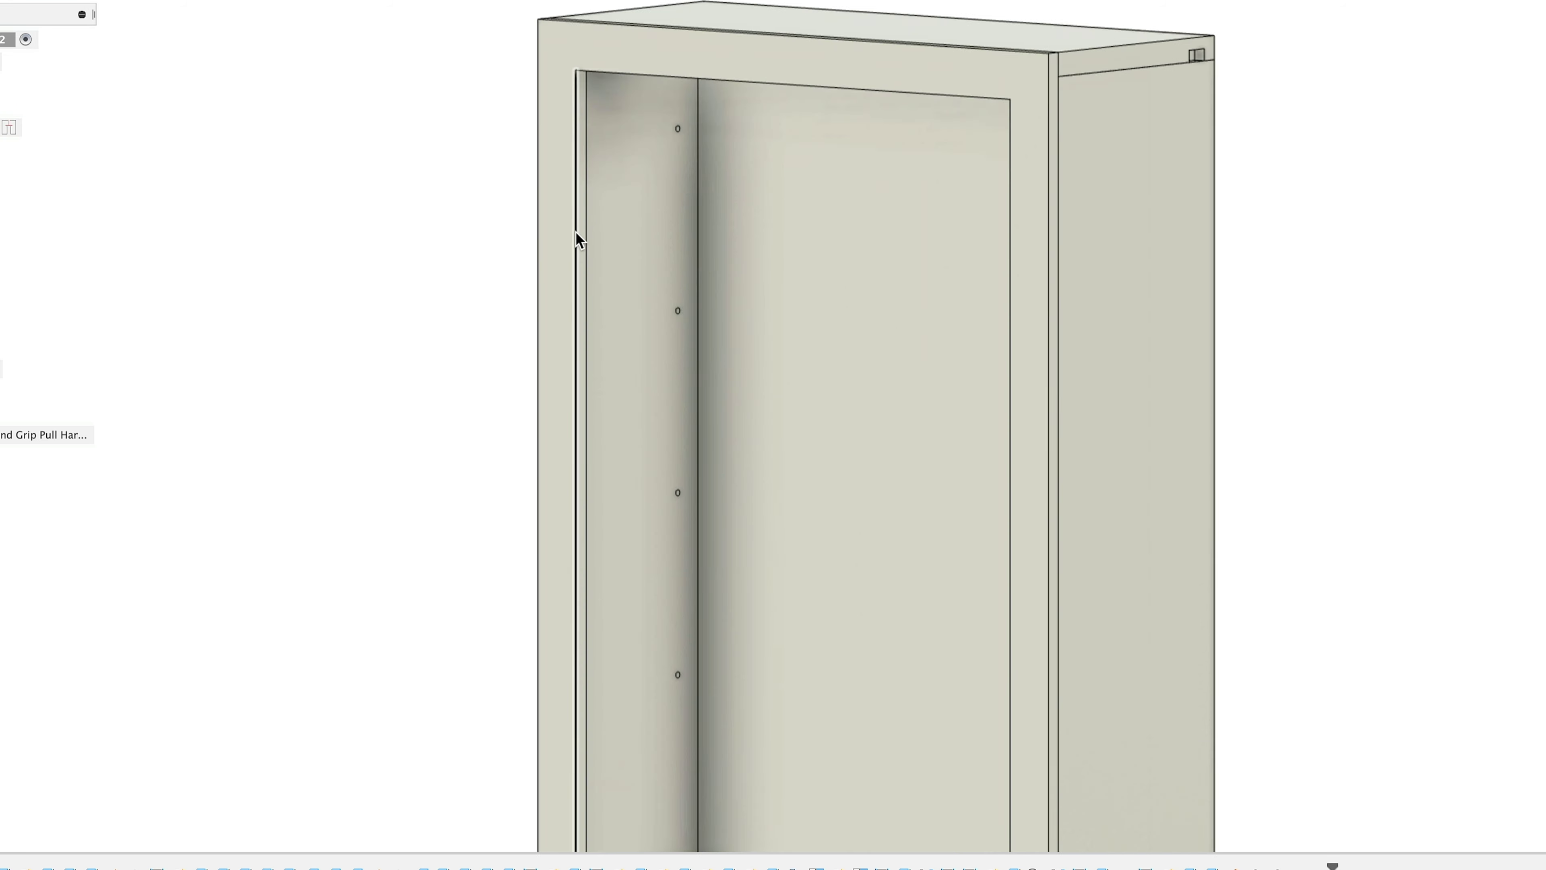
{"action": "middle_click_drag", "start_coordinate": [510, 242], "coordinate": [439, 201], "text": "shift"}
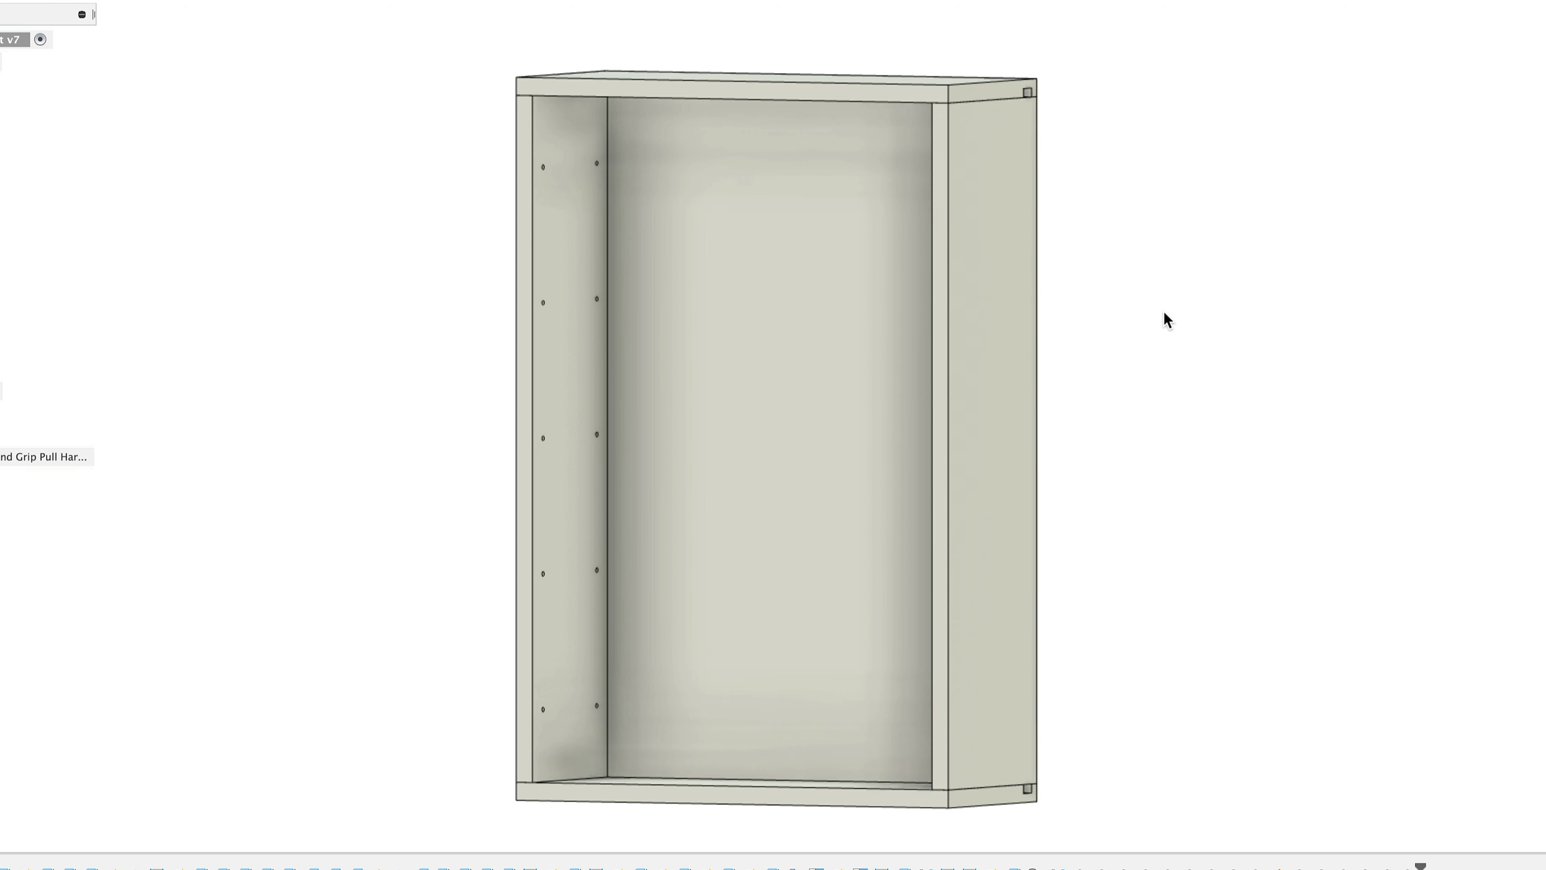
- Enter the measured 762 as Size_Height in Easel's cabinet designer
{"action": "middle_click_drag", "start_coordinate": [1087, 298], "coordinate": [1126, 403], "text": "shift"}
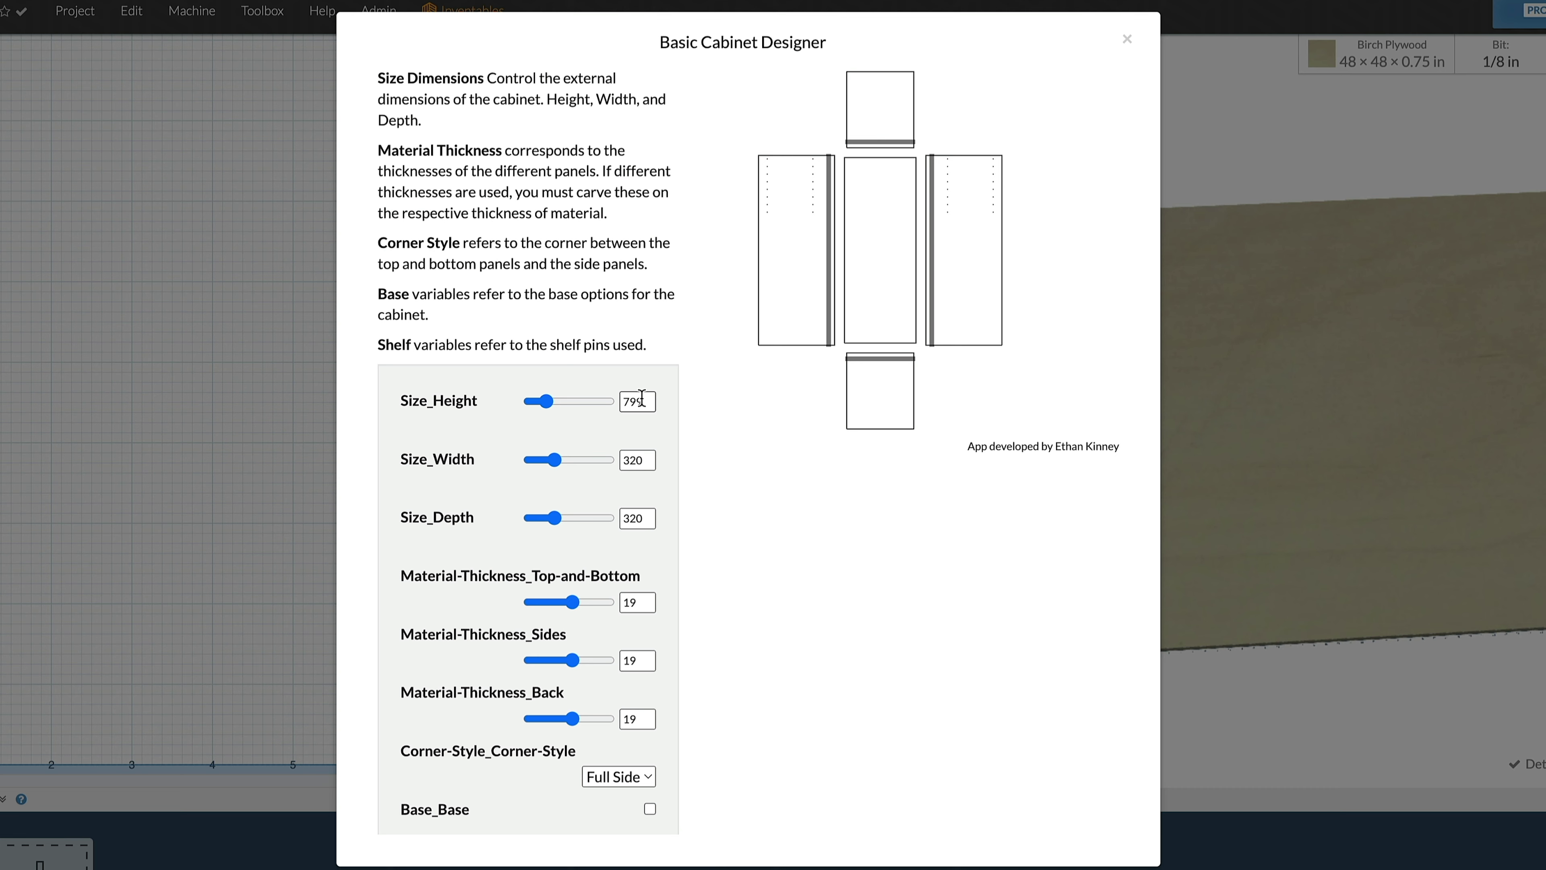
{"action": "left_click_drag", "start_coordinate": [645, 401], "coordinate": [617, 409]}
{"action": "type", "text": "76"}
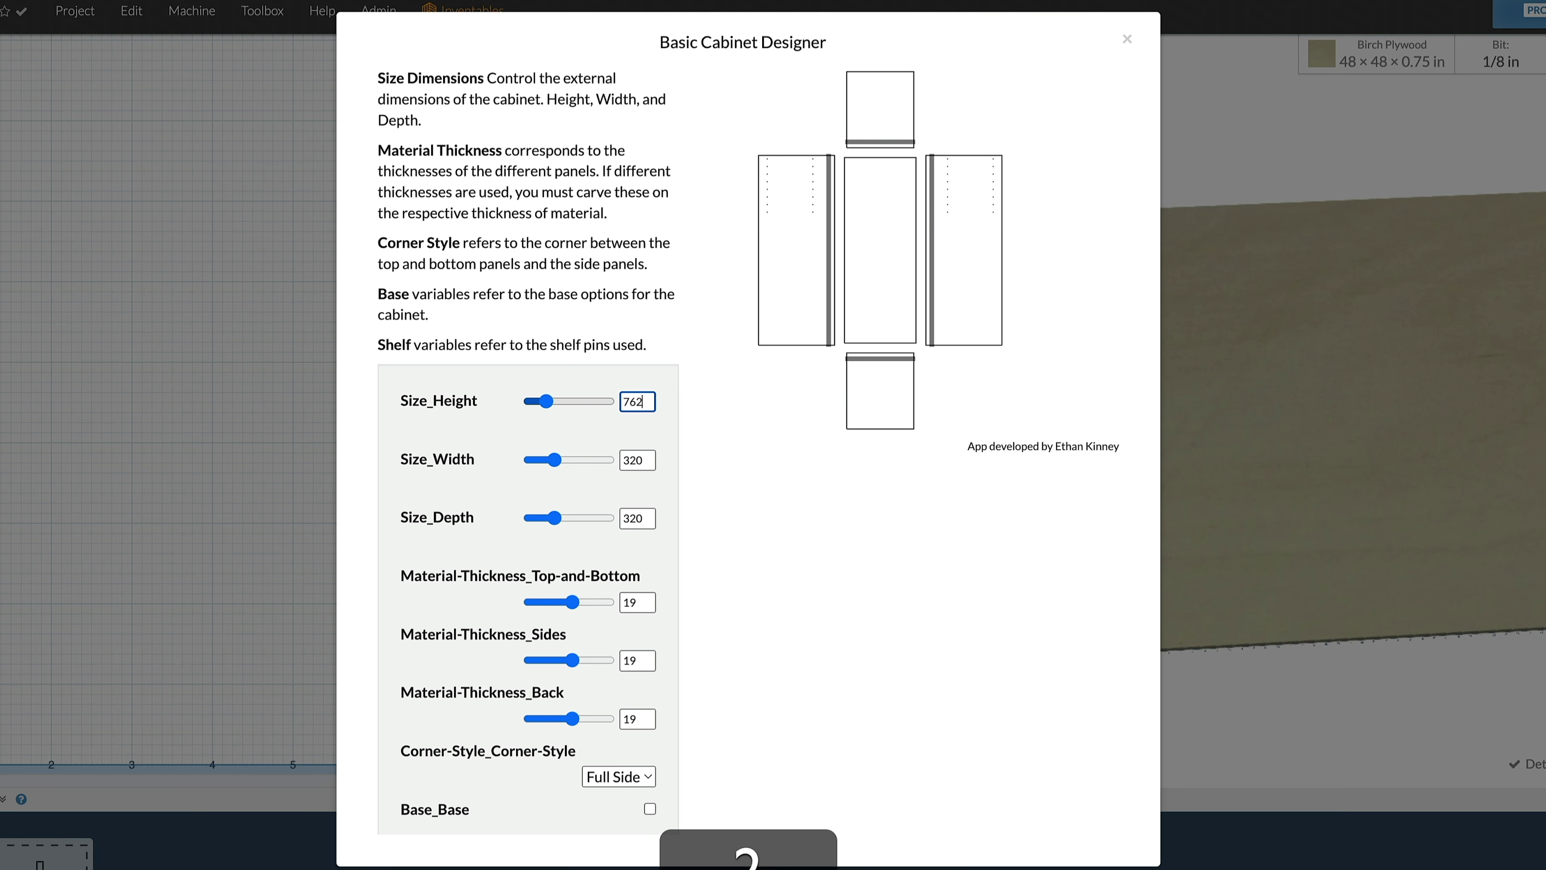
{"action": "type", "text": "2"}
{"action": "left_click", "coordinate": [638, 461]}
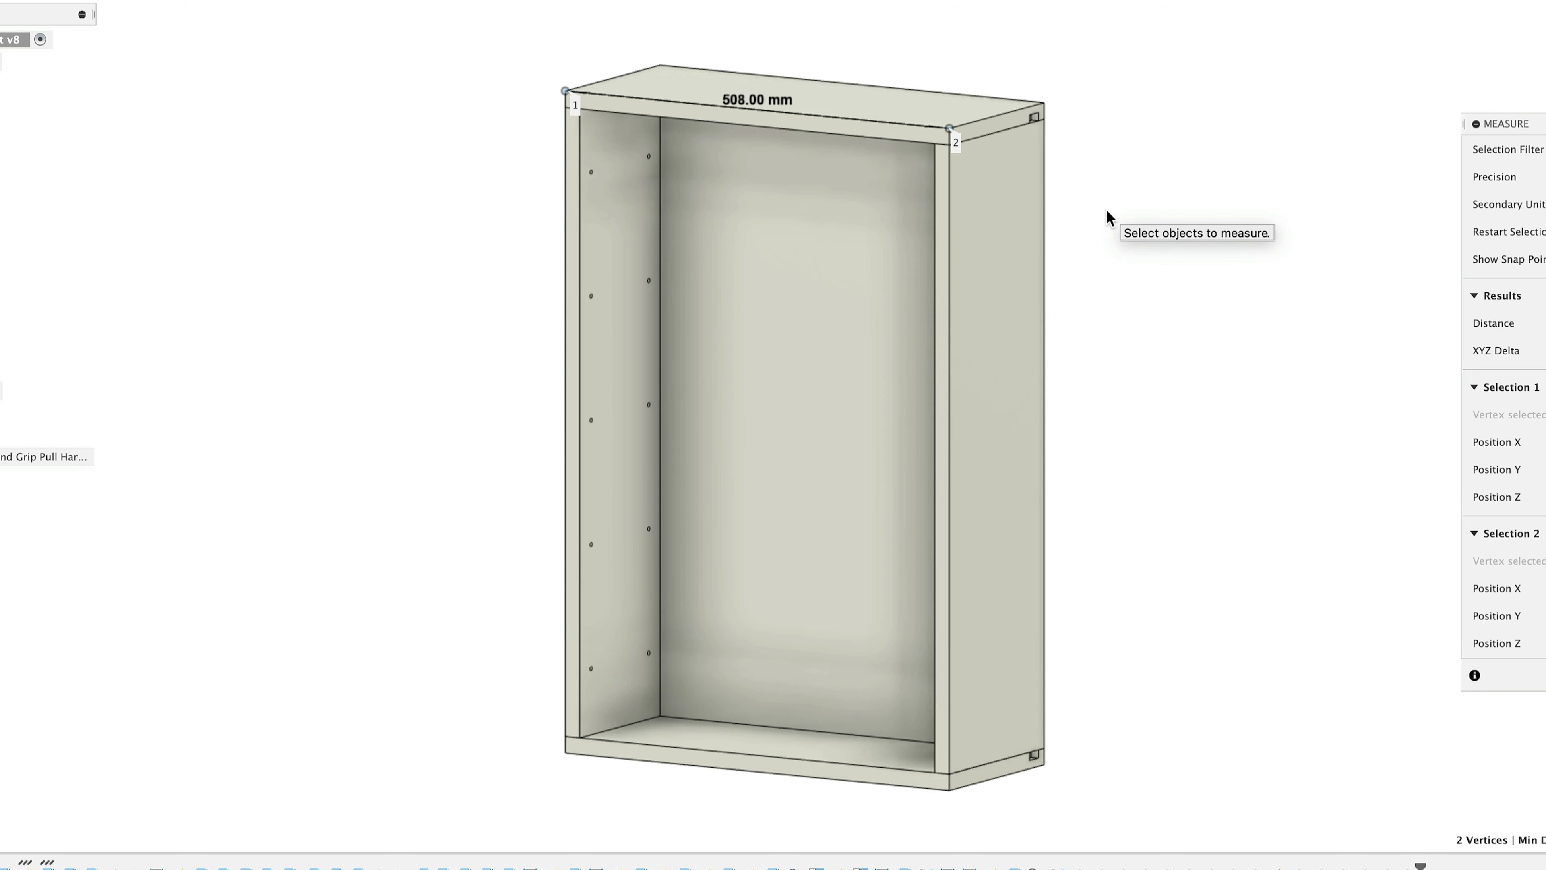
- Measure the cabinet depth between the back and front top corners
{"action": "left_click", "coordinate": [1193, 405]}
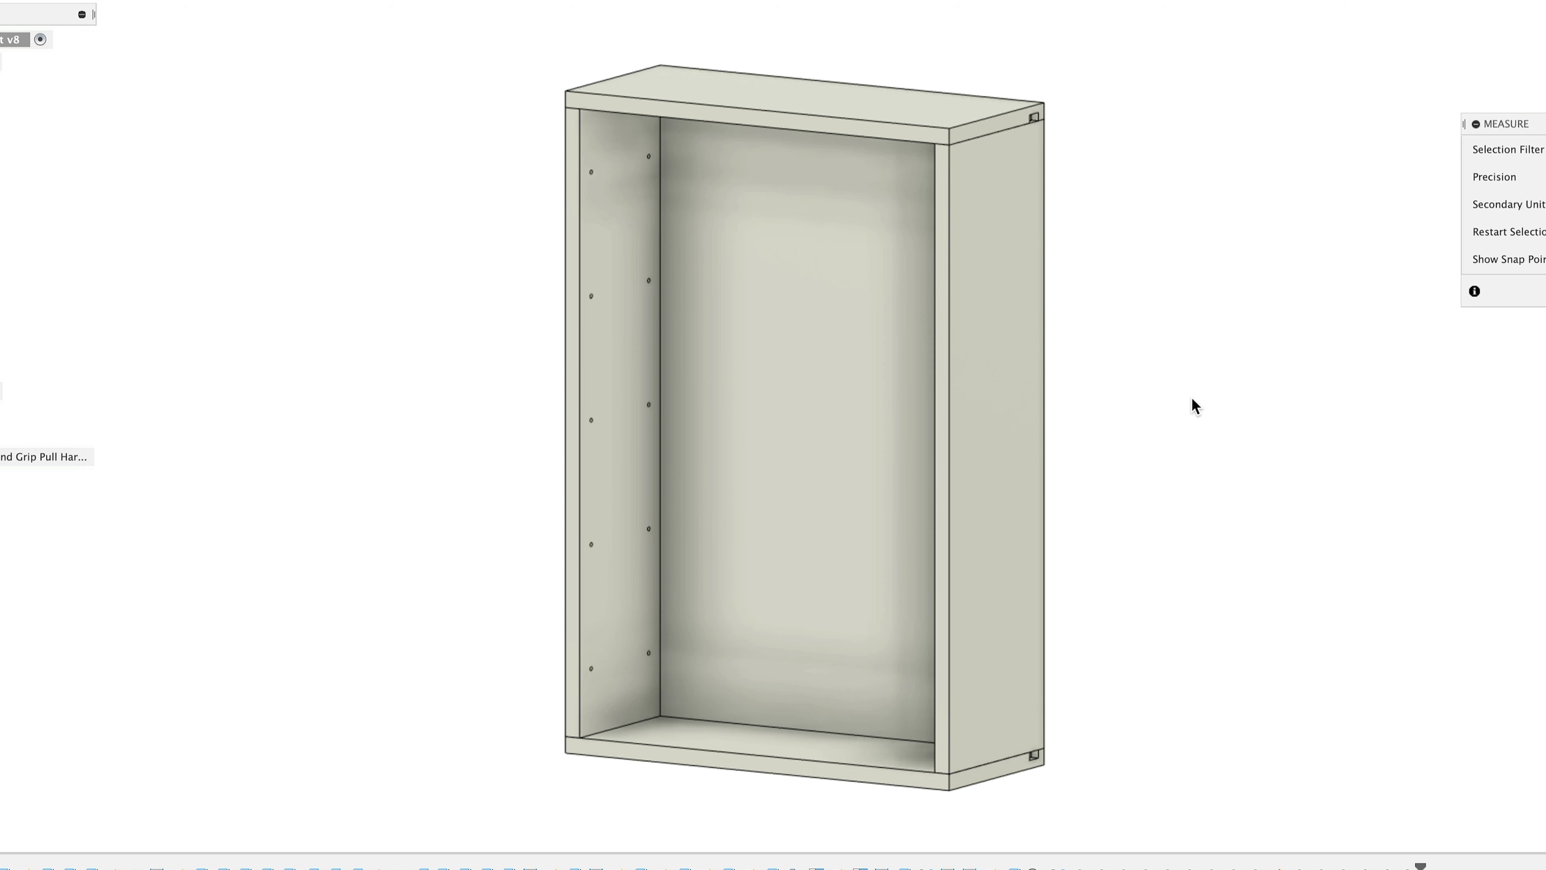
{"action": "left_click", "coordinate": [1043, 102]}
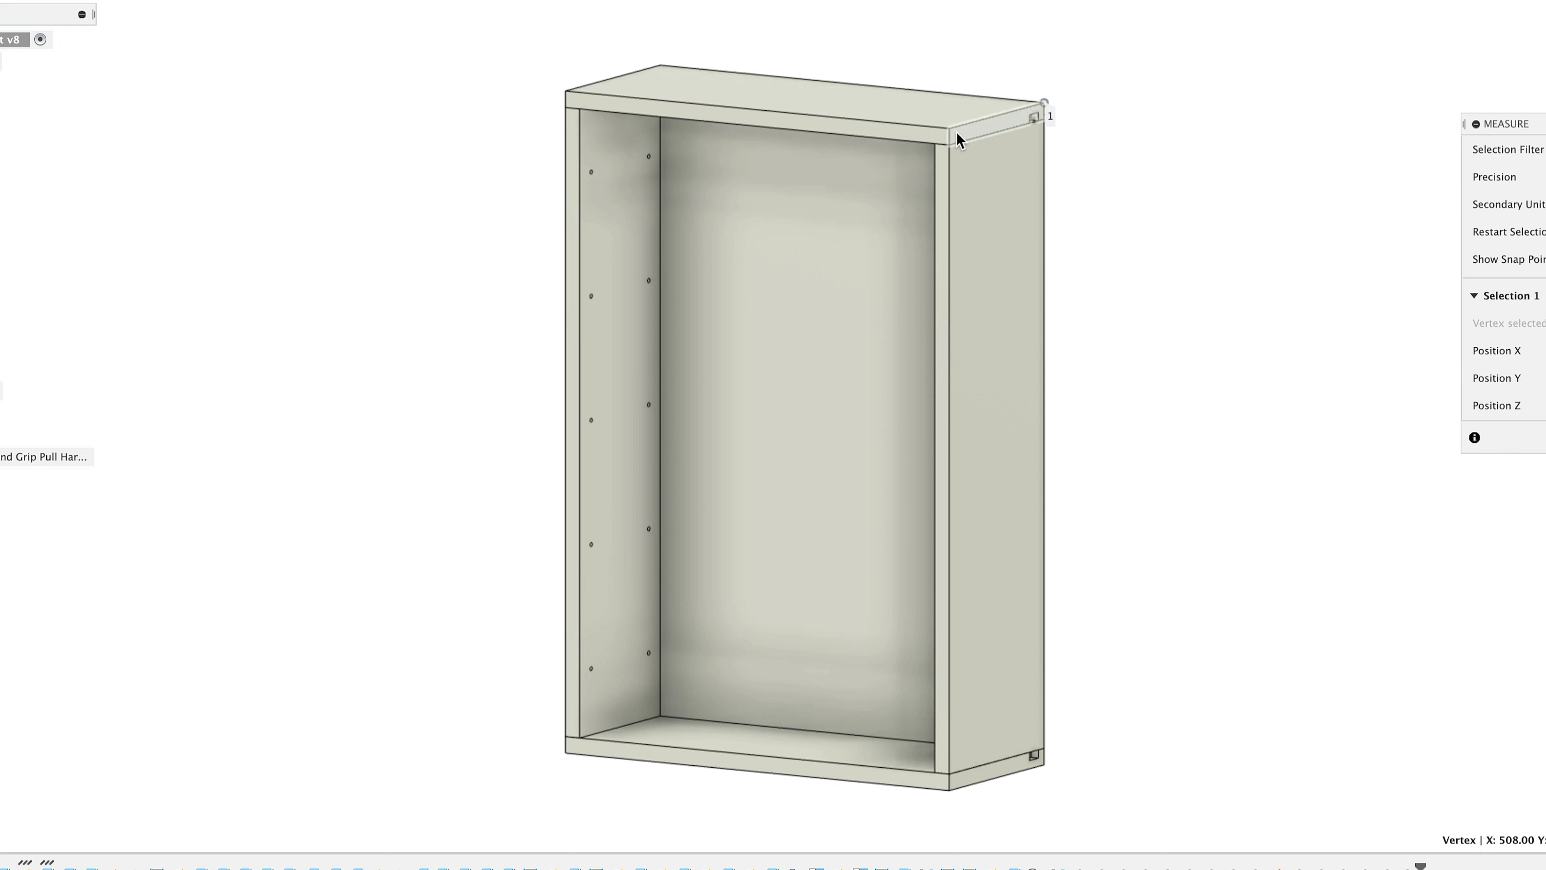
{"action": "left_click", "coordinate": [953, 131]}
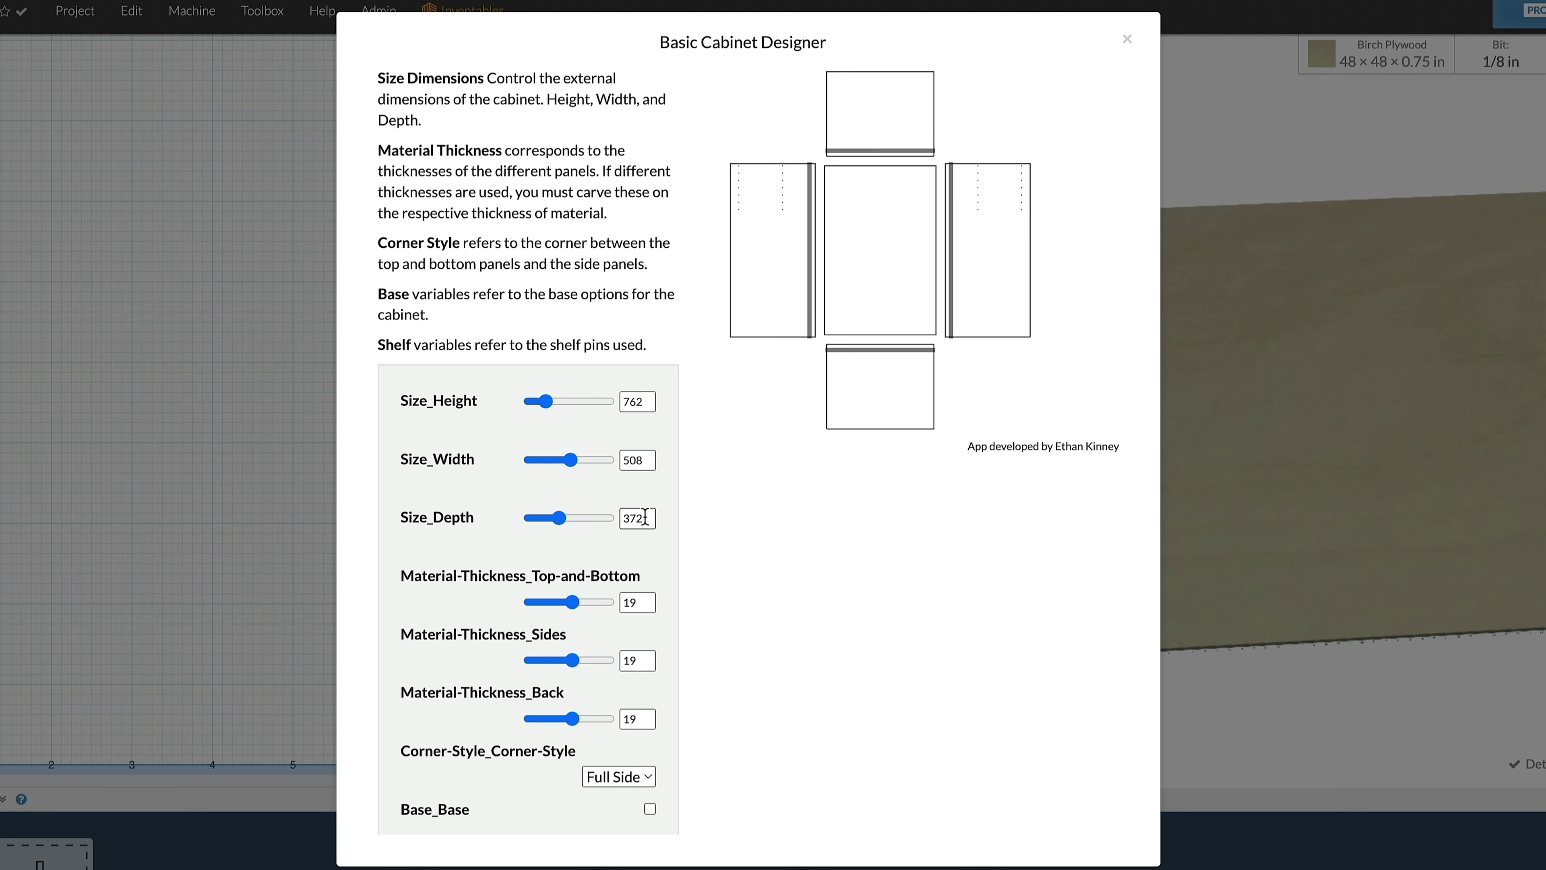
- Set Size_Depth to 209.55
{"action": "double_click", "coordinate": [633, 518]}
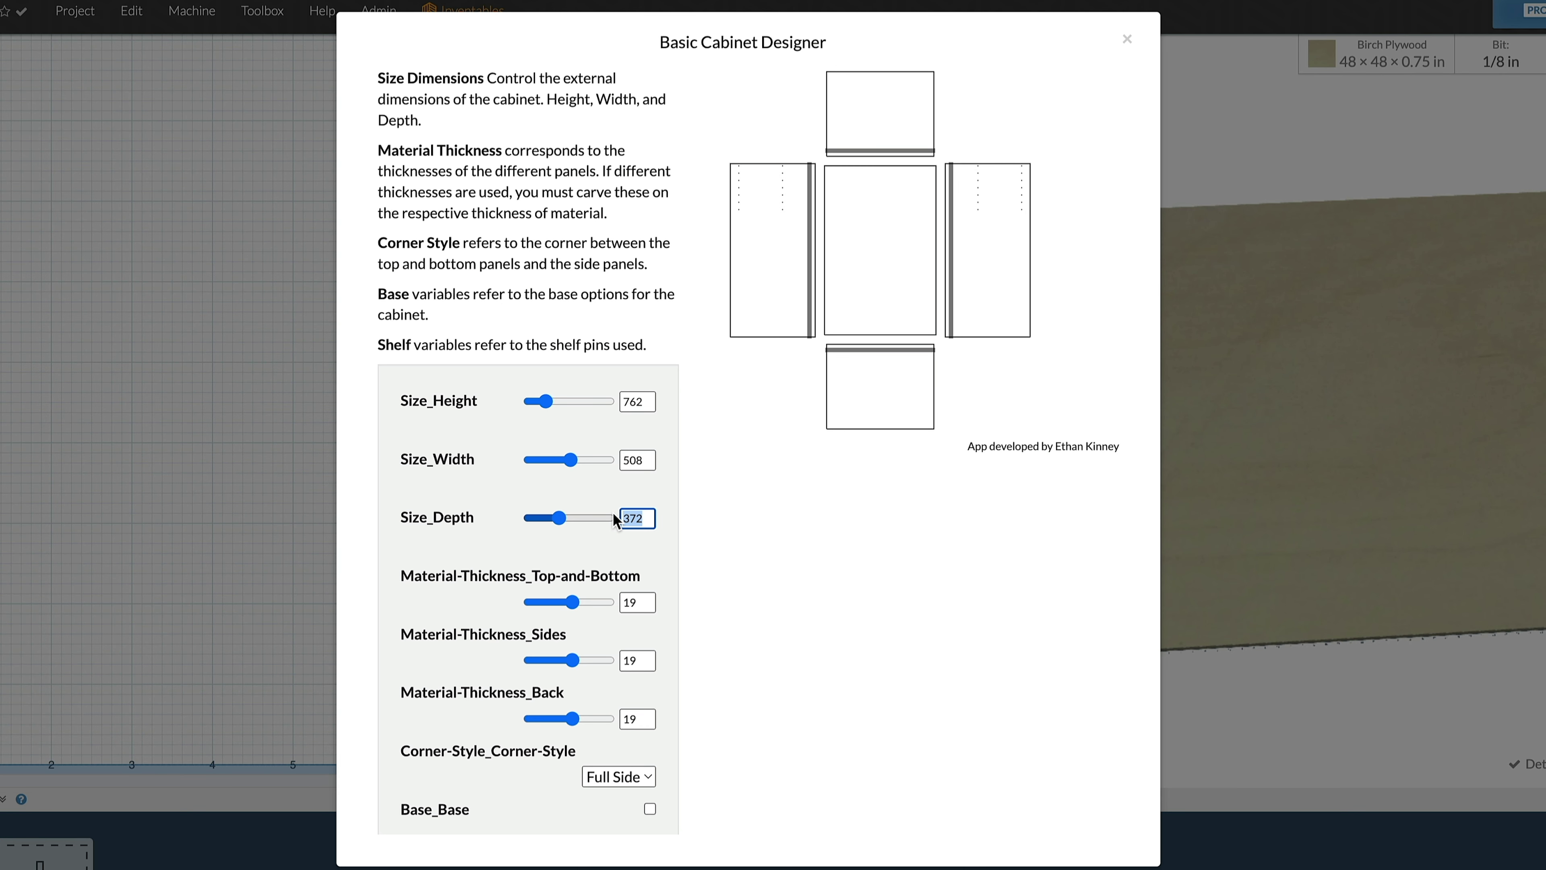
{"action": "type", "text": "209.55"}
{"action": "left_click", "coordinate": [644, 461]}
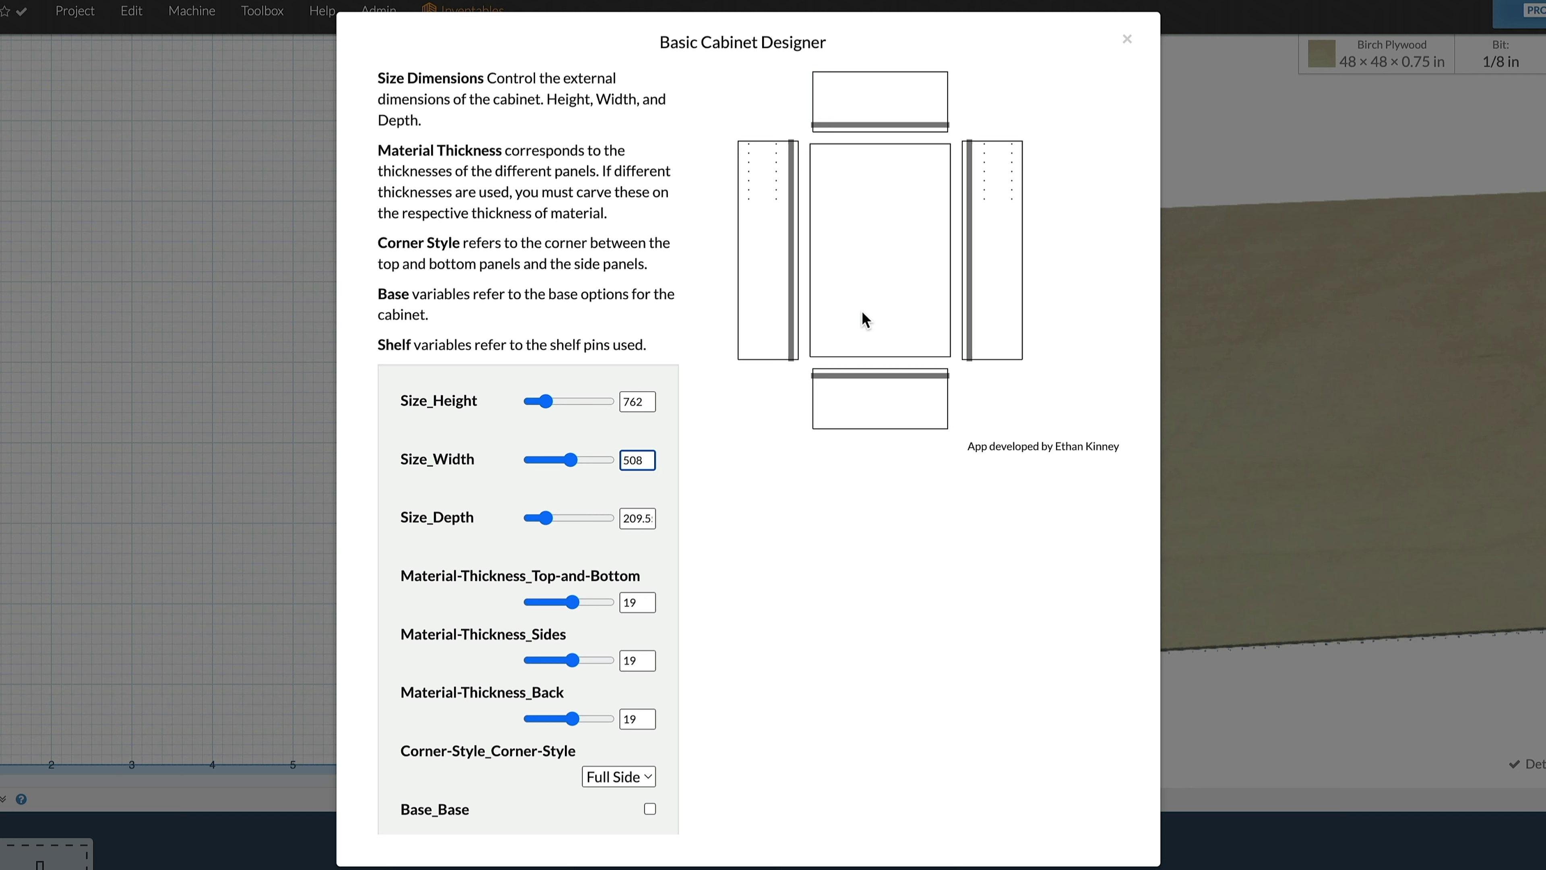
{"action": "scroll", "coordinate": [652, 502], "scroll_direction": "down", "scroll_amount": 3}
{"action": "scroll", "coordinate": [642, 506], "scroll_direction": "down", "scroll_amount": 5}
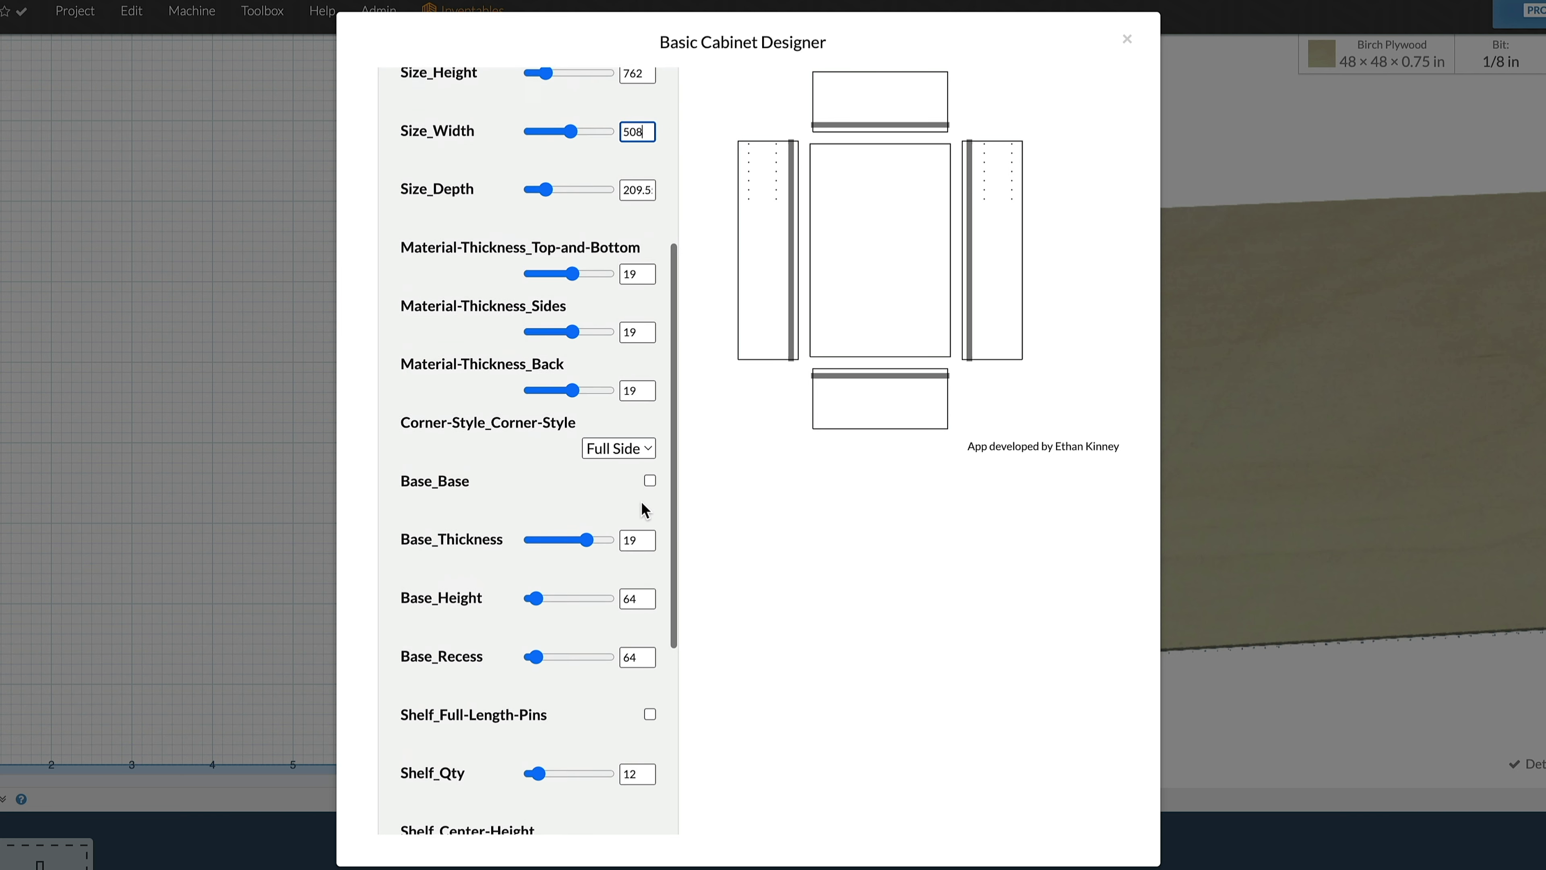
{"action": "scroll", "coordinate": [646, 510], "scroll_direction": "up", "scroll_amount": 2}
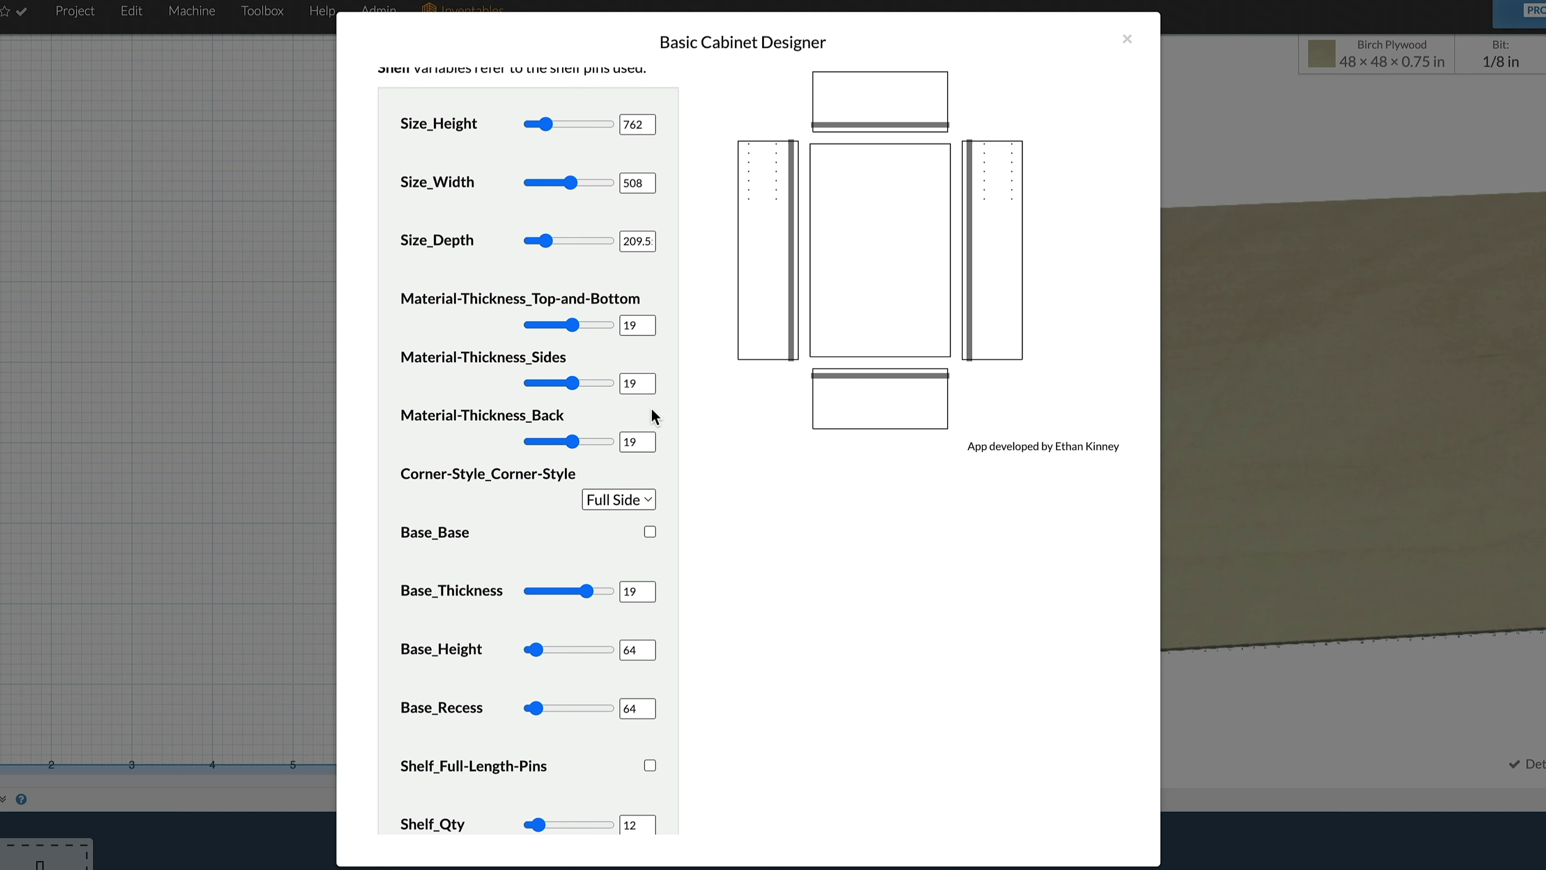
- Try thinner back panels, then restore Material-Thickness_Back to 19
{"action": "left_click_drag", "start_coordinate": [572, 441], "coordinate": [562, 445]}
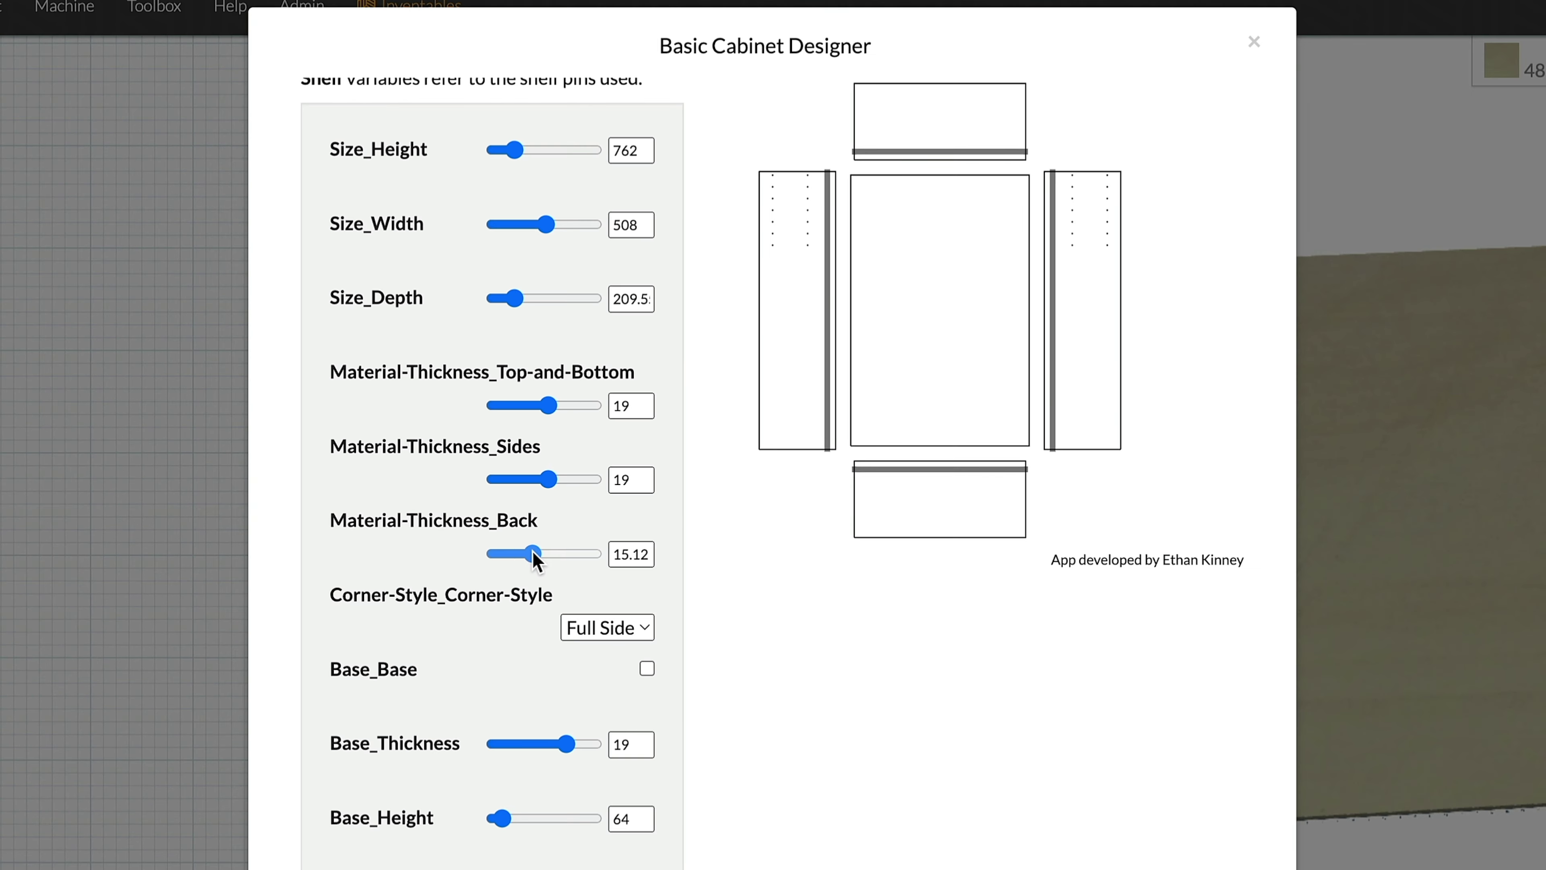
{"action": "mouse_move", "coordinate": [534, 553]}
{"action": "left_mouse_down"}
{"action": "mouse_move", "coordinate": [506, 562]}
{"action": "mouse_move", "coordinate": [579, 569]}
{"action": "mouse_move", "coordinate": [533, 569]}
{"action": "left_mouse_up"}
{"action": "double_click", "coordinate": [628, 555]}
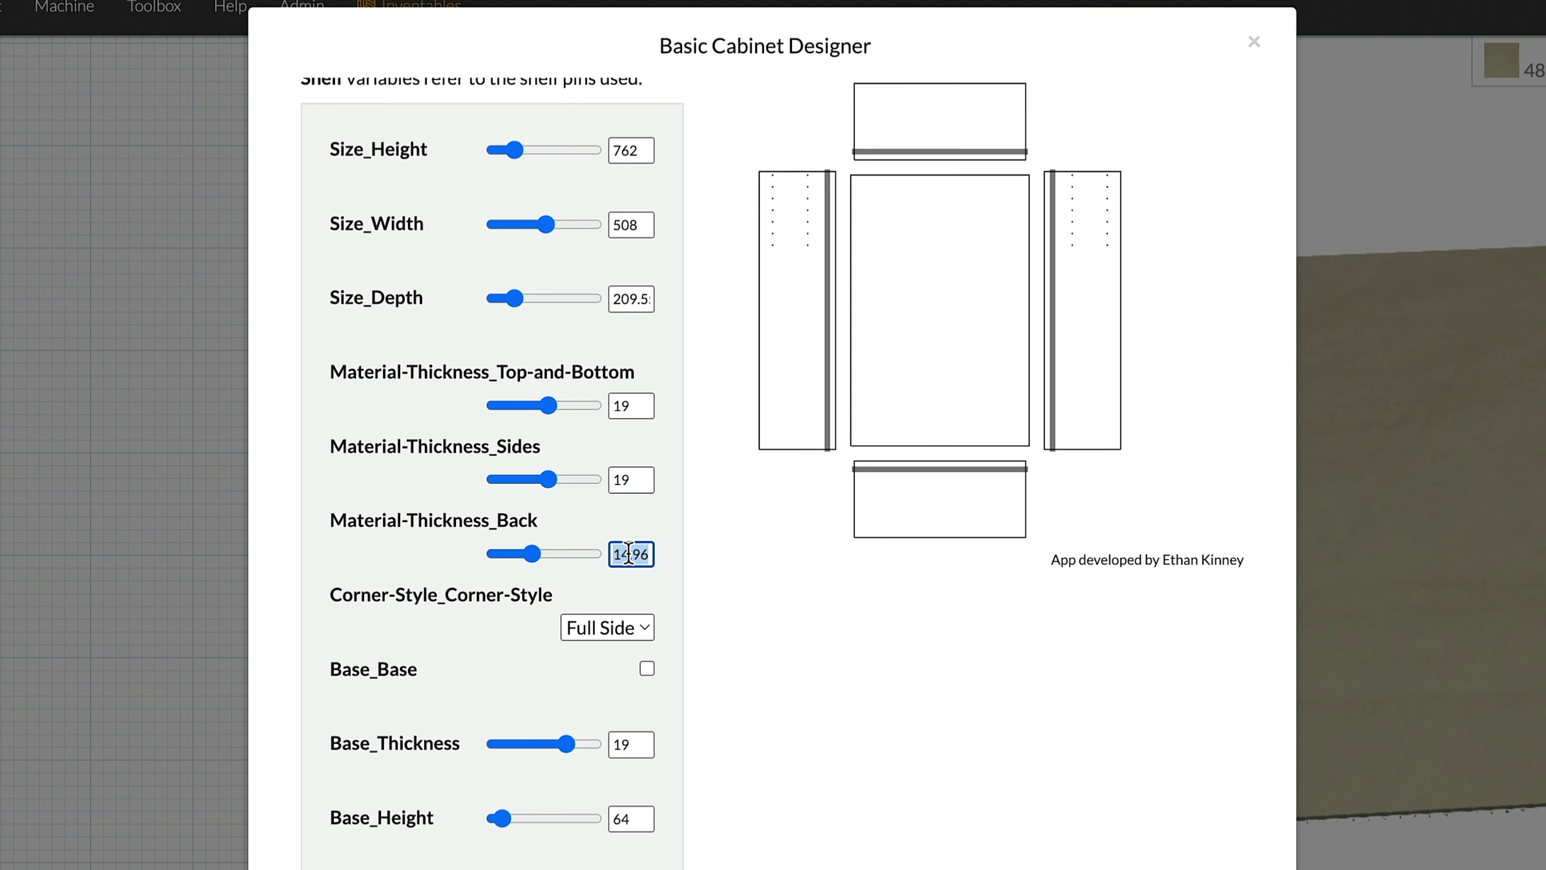
{"action": "type", "text": "19"}
{"action": "double_click", "coordinate": [632, 476]}
{"action": "left_click", "coordinate": [735, 594]}
{"action": "scroll", "coordinate": [555, 451], "scroll_direction": "down", "scroll_amount": 3}
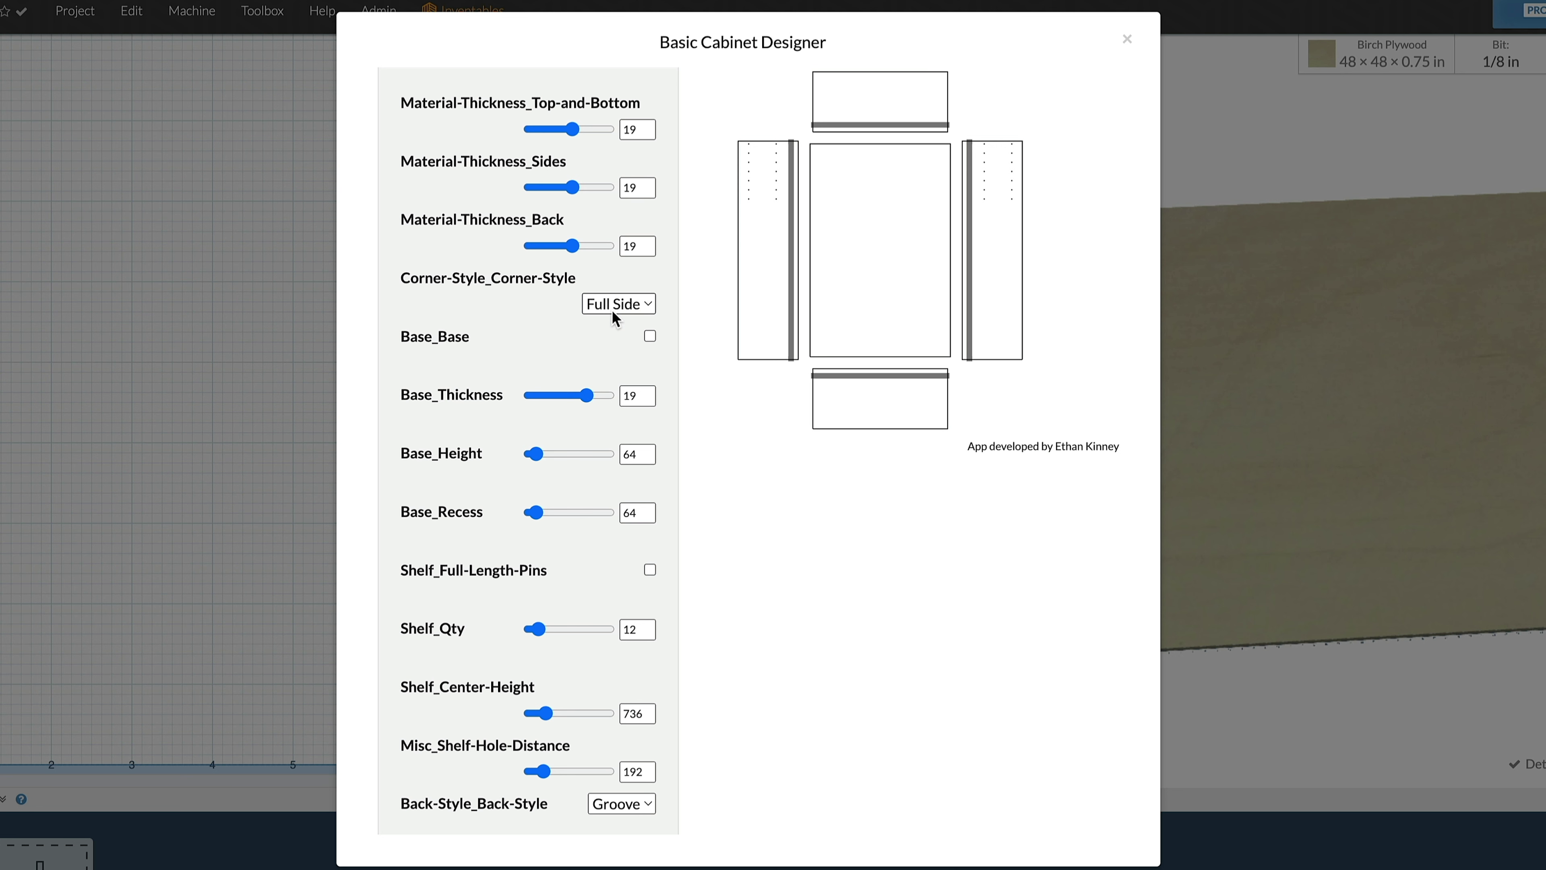
- Choose Full Top from the Corner-Style dropdown
{"action": "left_click", "coordinate": [614, 316]}
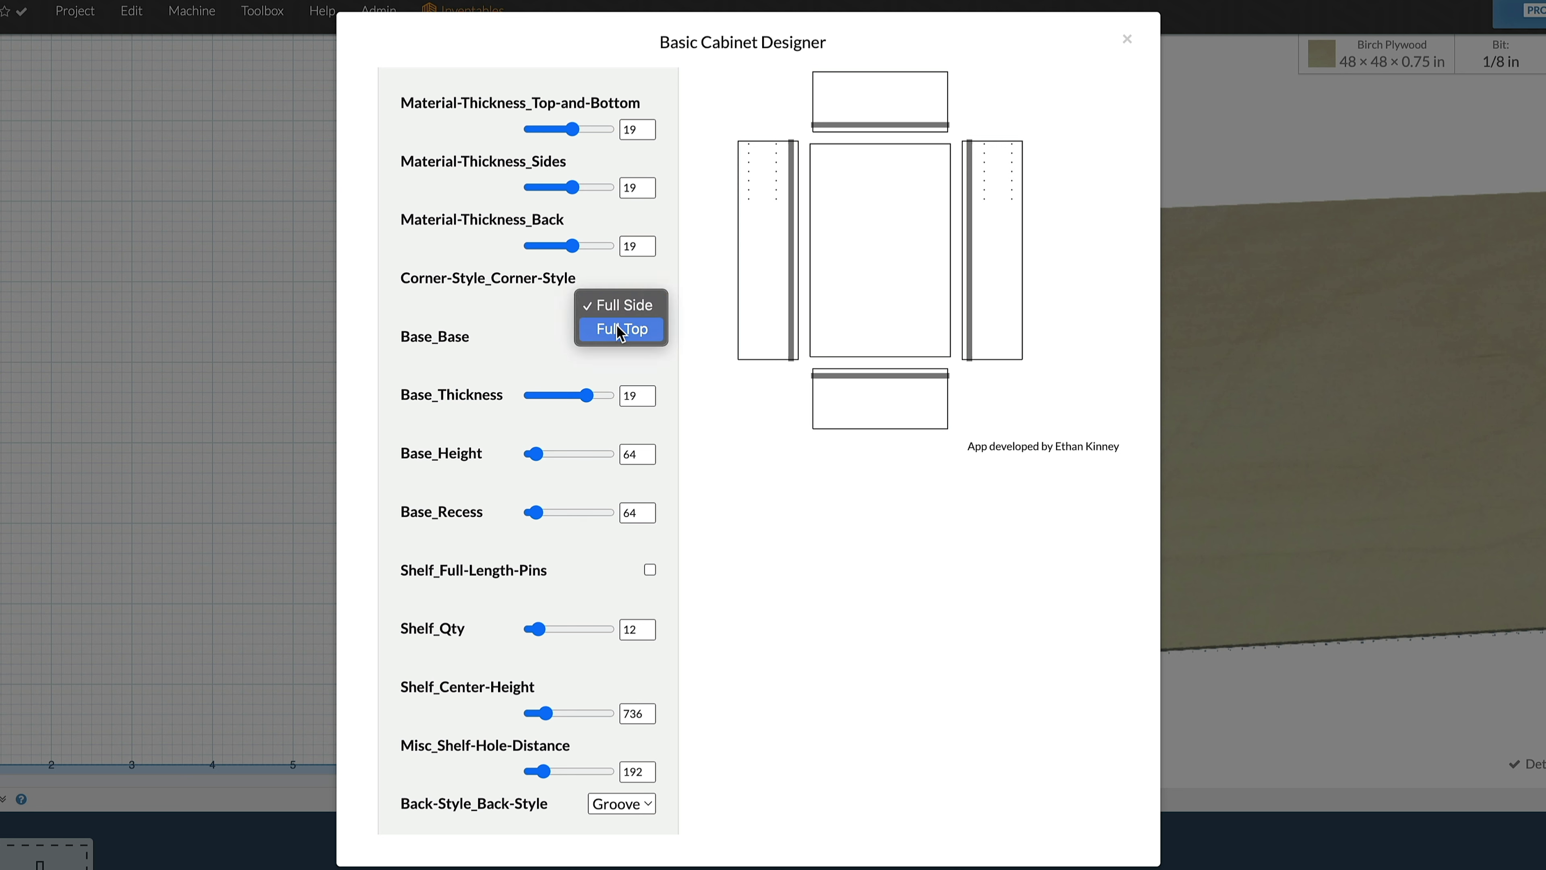
{"action": "left_click", "coordinate": [618, 329]}
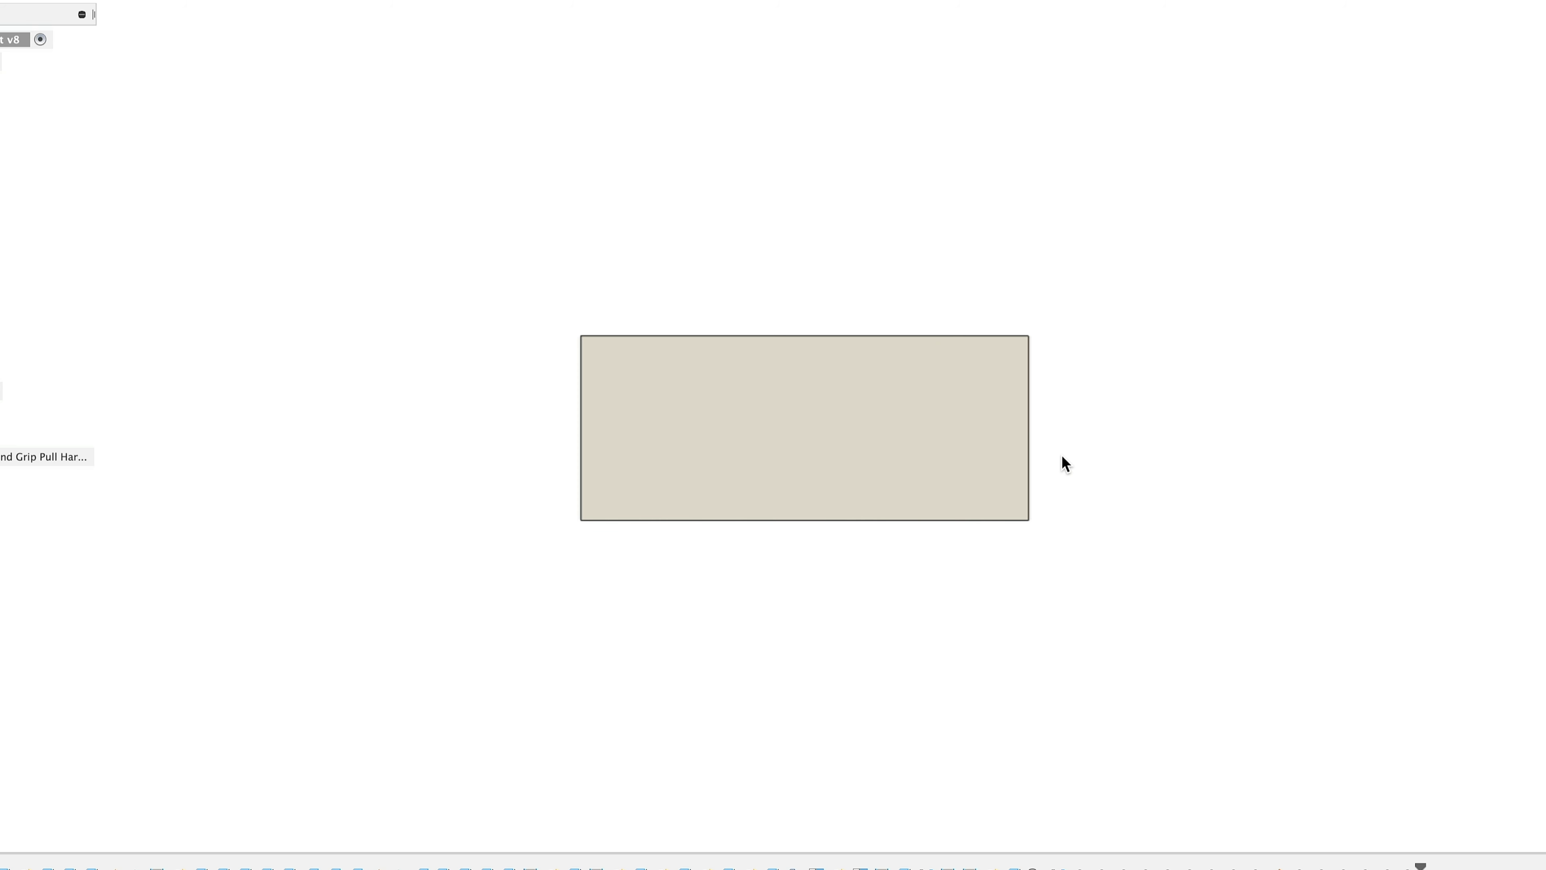
- Orbit the full-top cabinet model, whose top spans both sides, into an isometric view
{"action": "key", "text": "shift"}
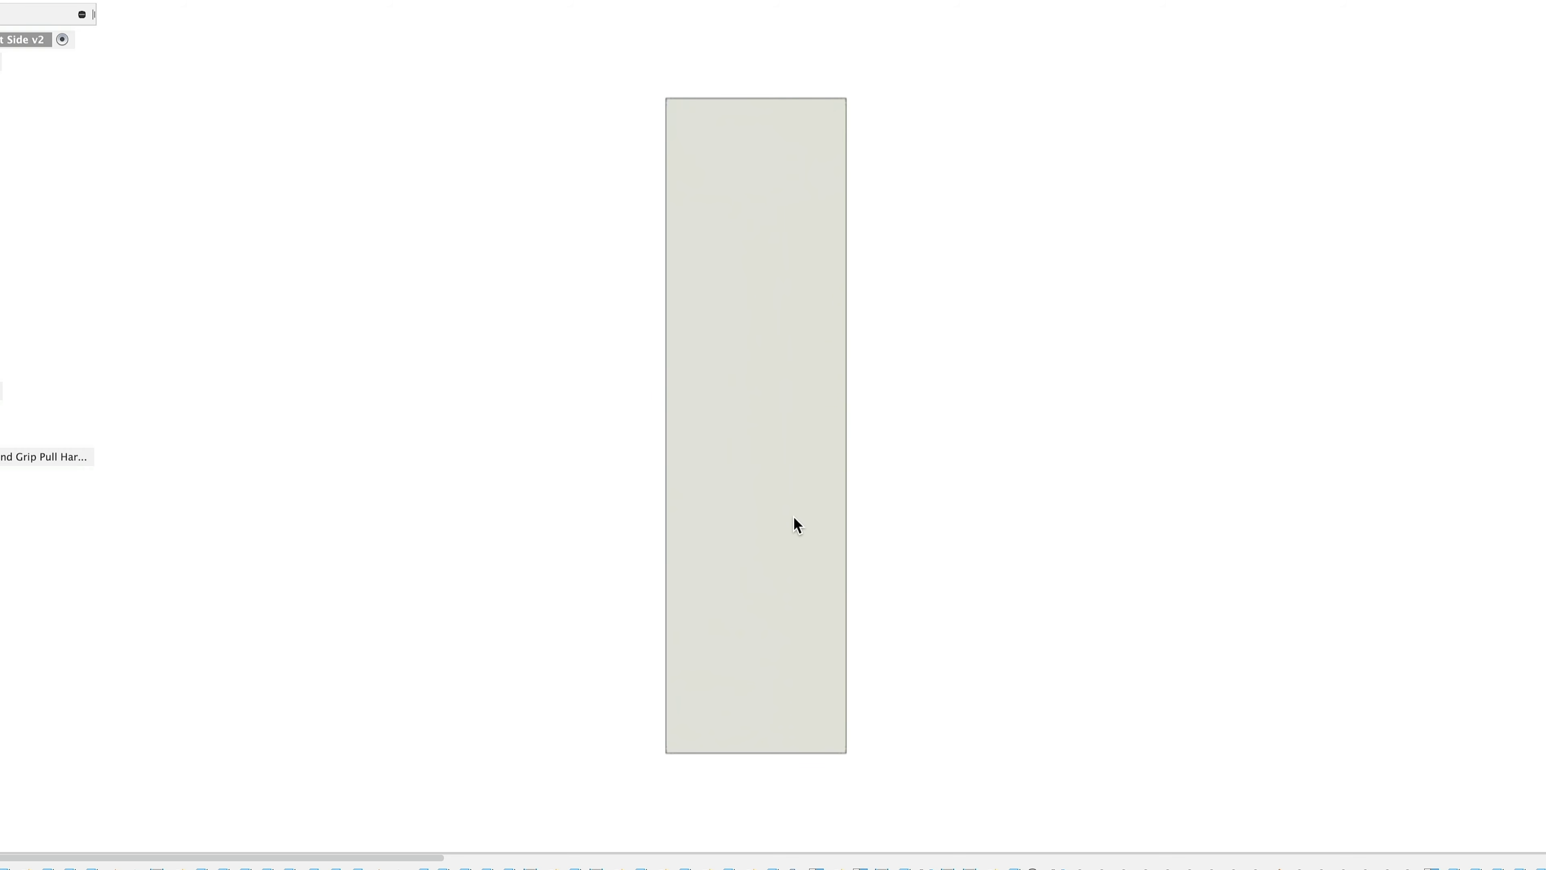
{"action": "middle_click_drag", "start_coordinate": [943, 542], "coordinate": [971, 332], "text": "shift"}
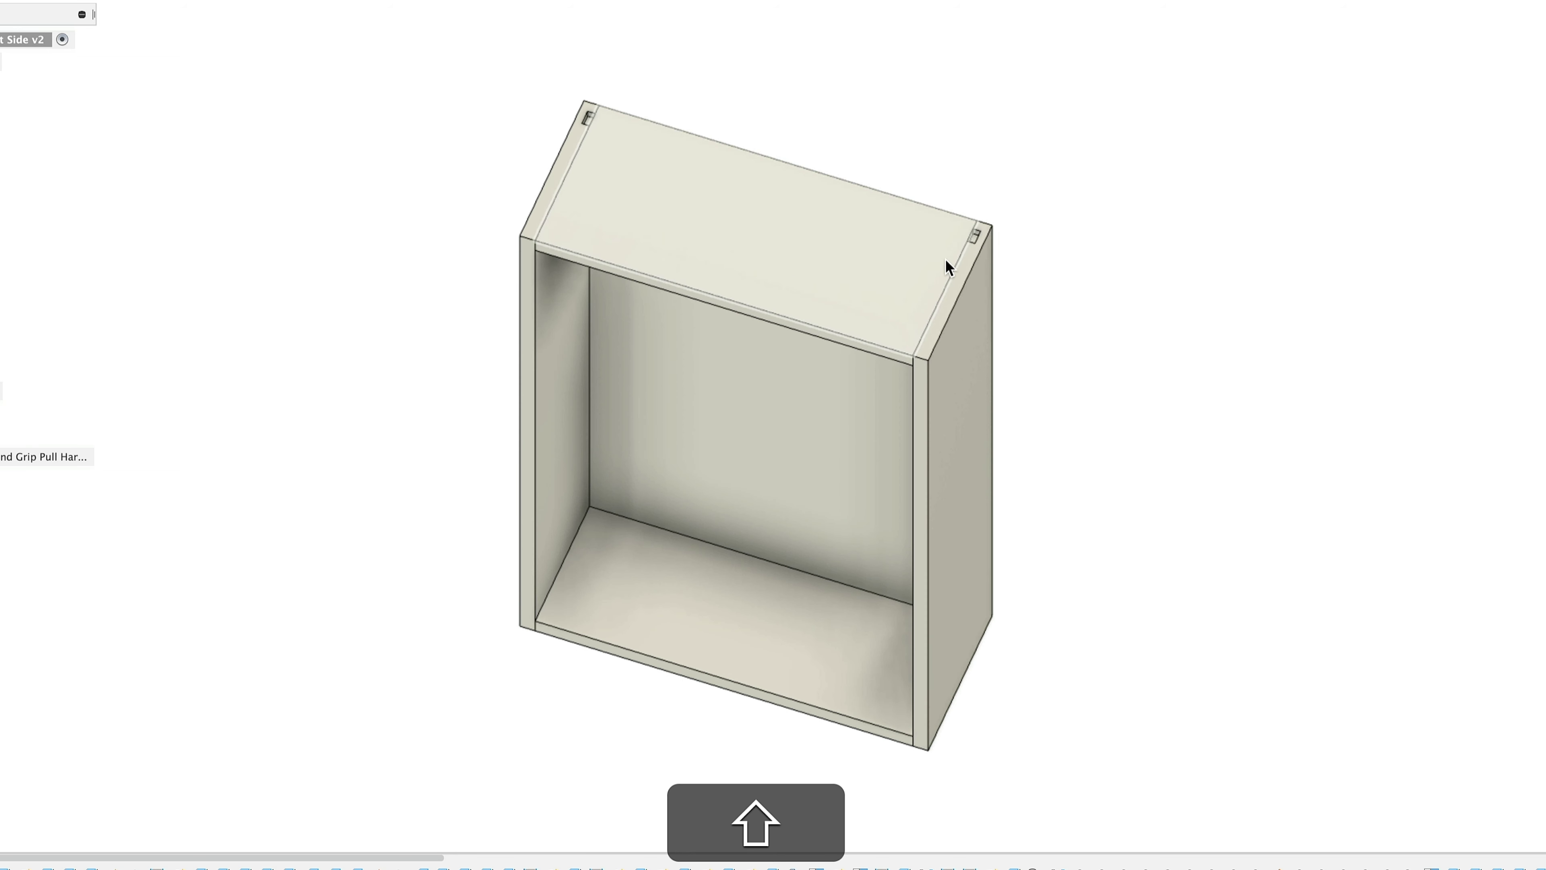